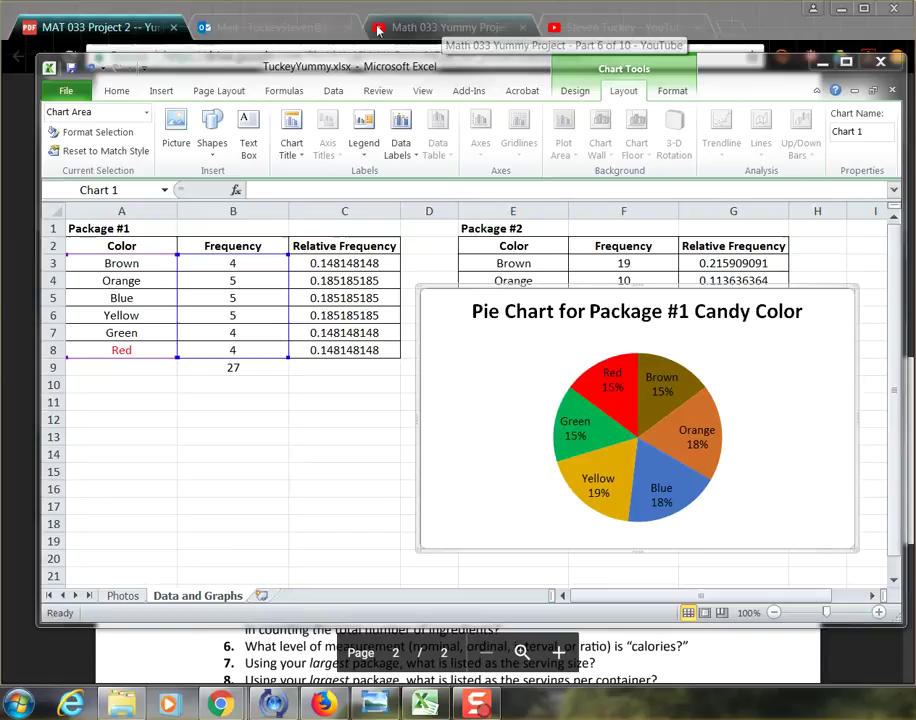
After checking the assignment PDF, drag the Package #1 pie chart left under its table and shrink it
left_click(93, 29)
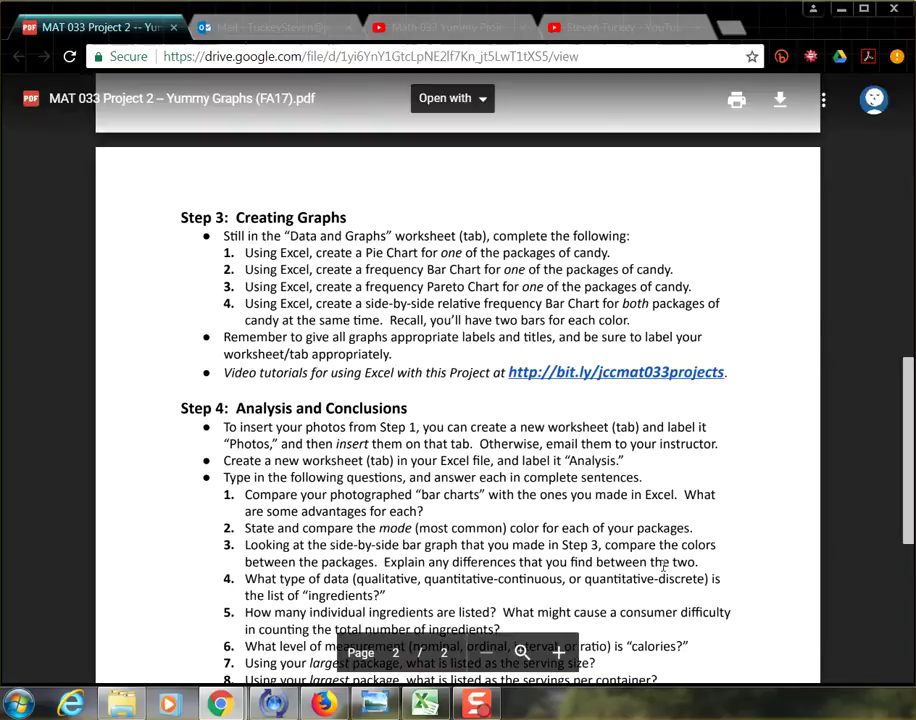
left_click(428, 705)
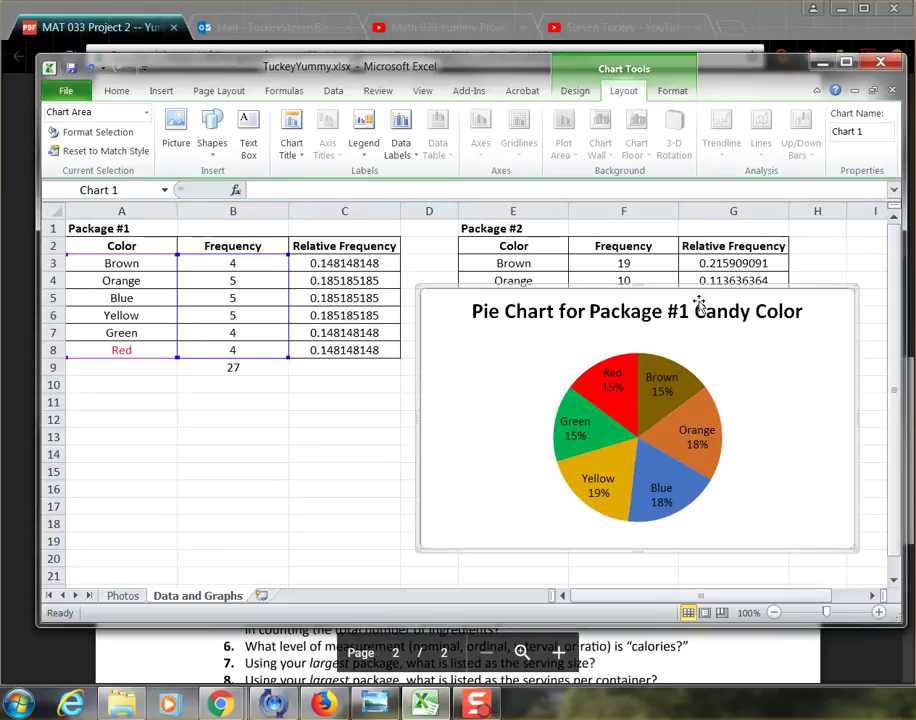
left_click_drag(840, 358, 489, 402)
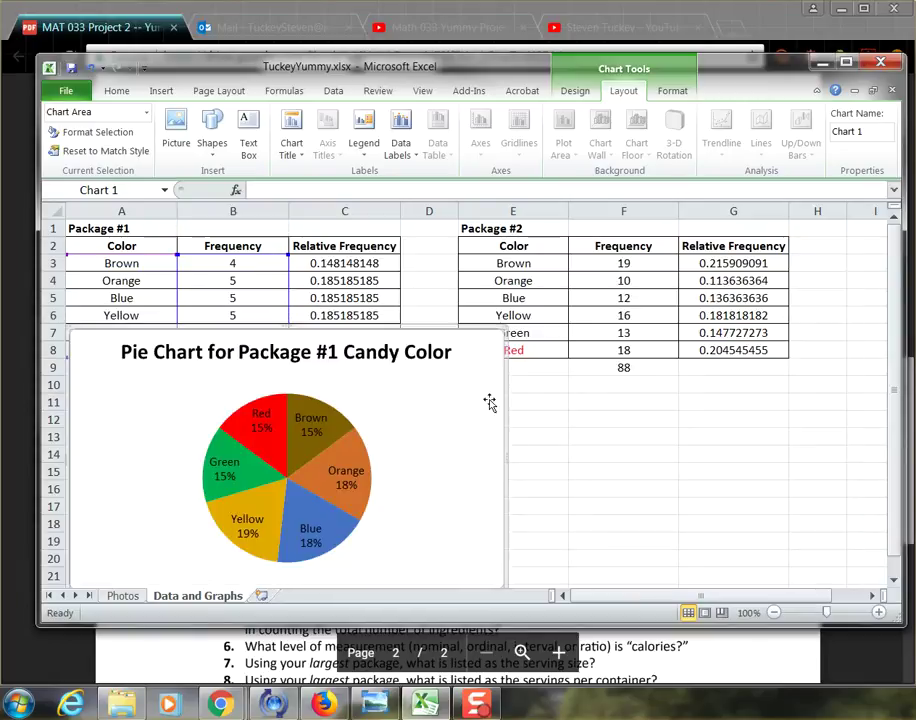
left_click_drag(540, 268, 613, 360)
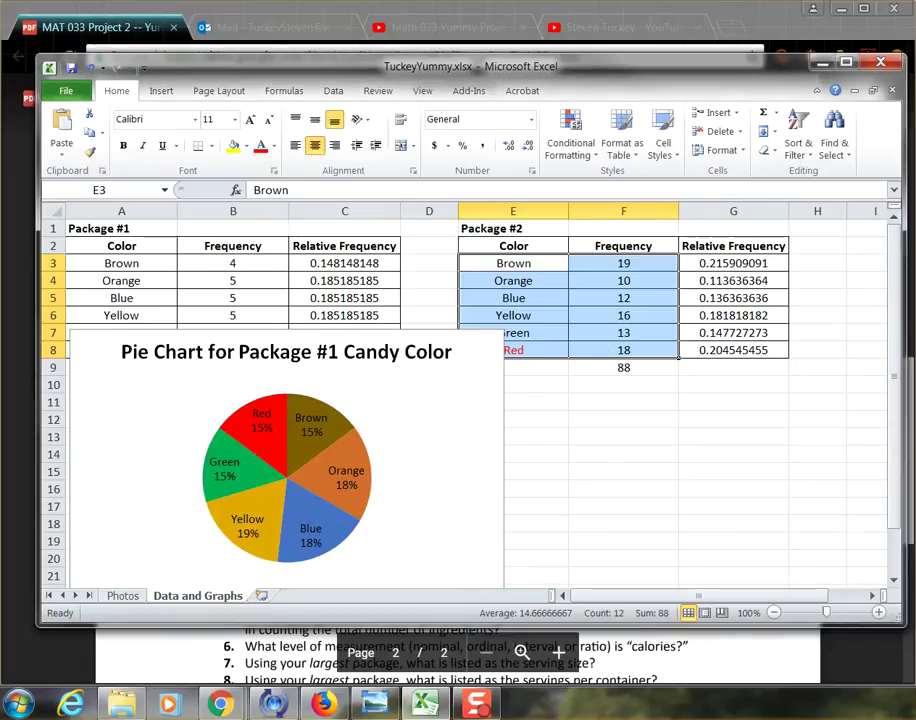
left_click(460, 400)
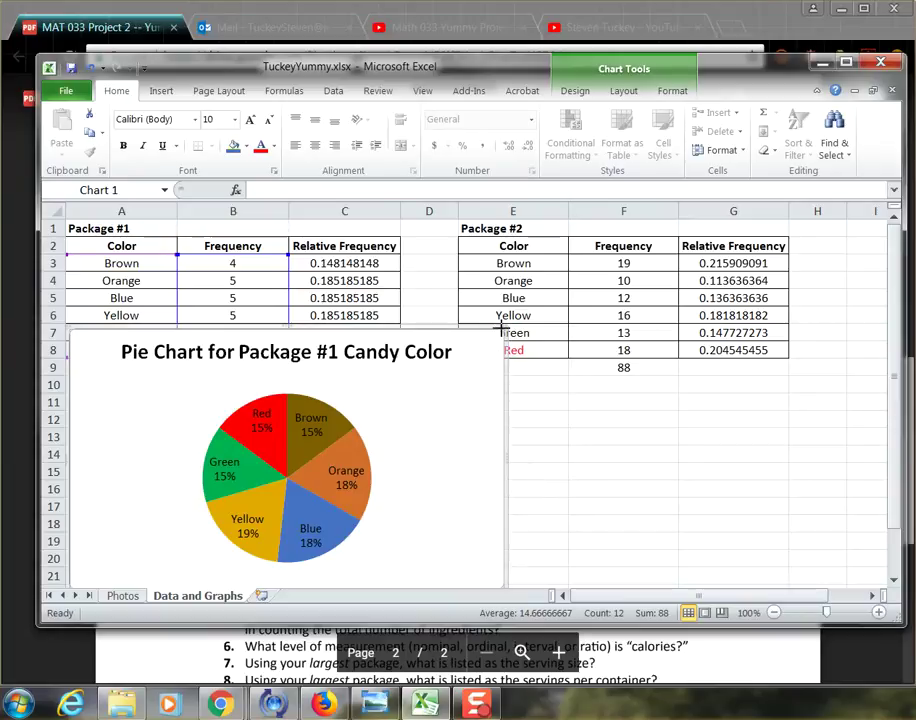
left_click_drag(501, 329, 401, 371)
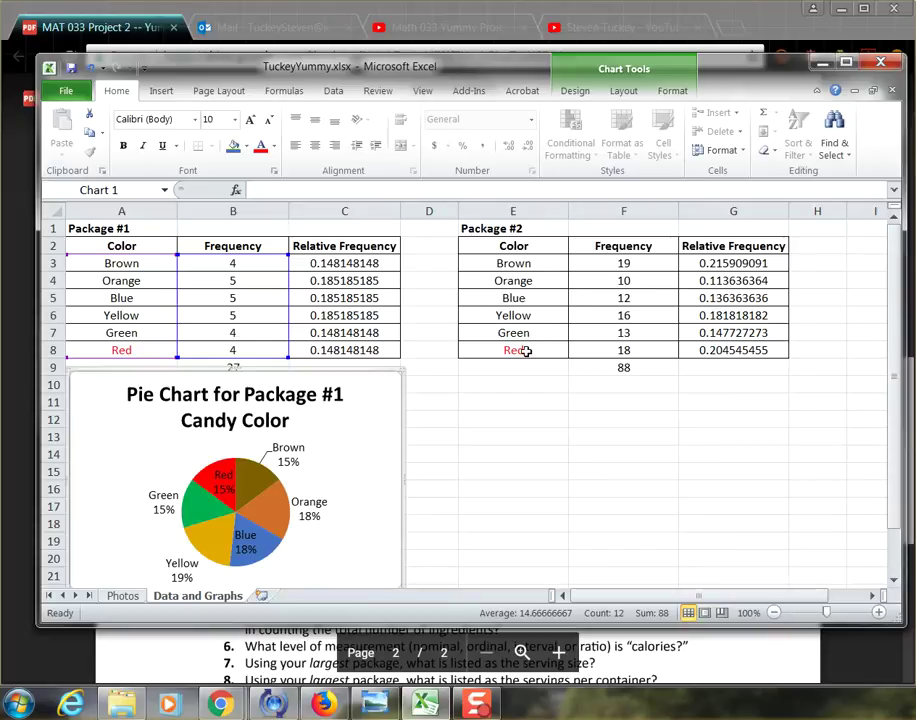
Insert a 2-D clustered column chart of the Package #2 colours and frequencies in E2:F8
left_click_drag(526, 350, 605, 243)
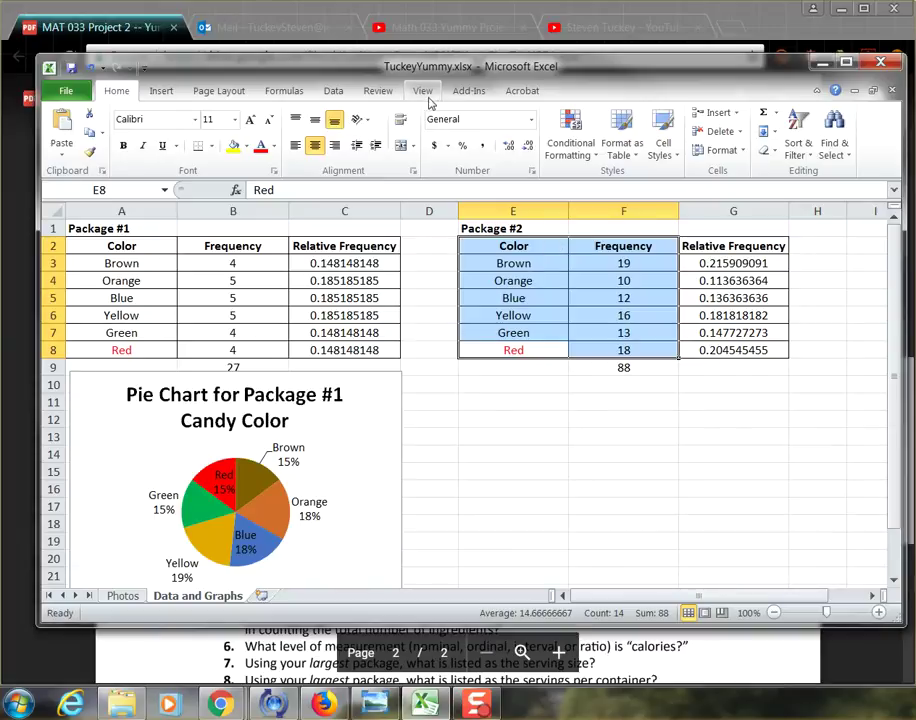
left_click(165, 91)
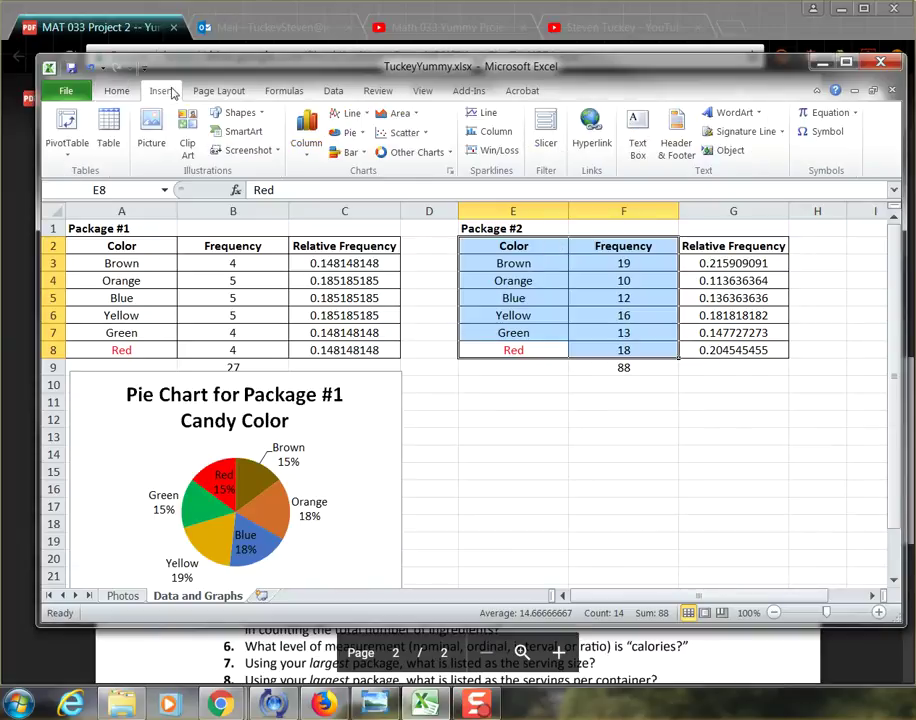
left_click(307, 155)
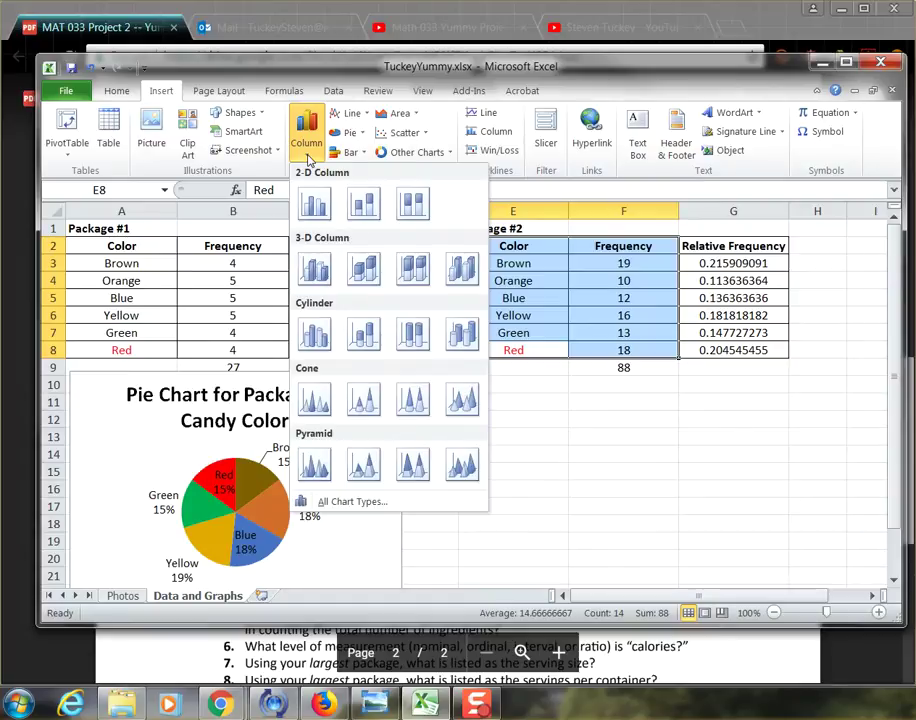
left_click(312, 205)
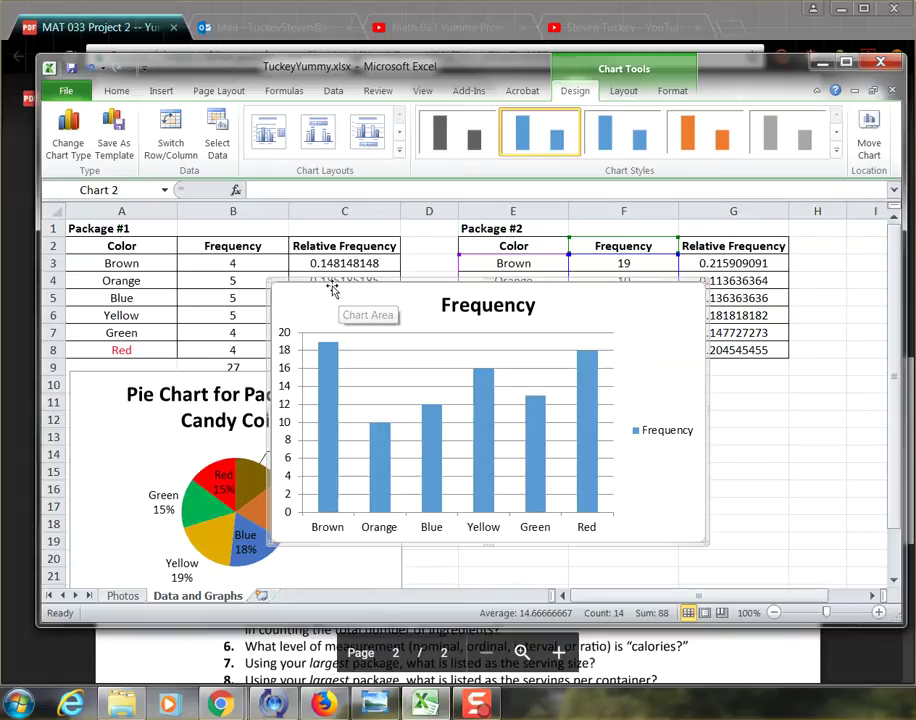
Move the frequency chart right beside the pie chart and fix its vertical axis minimum at 0.0
left_click_drag(319, 290, 444, 298)
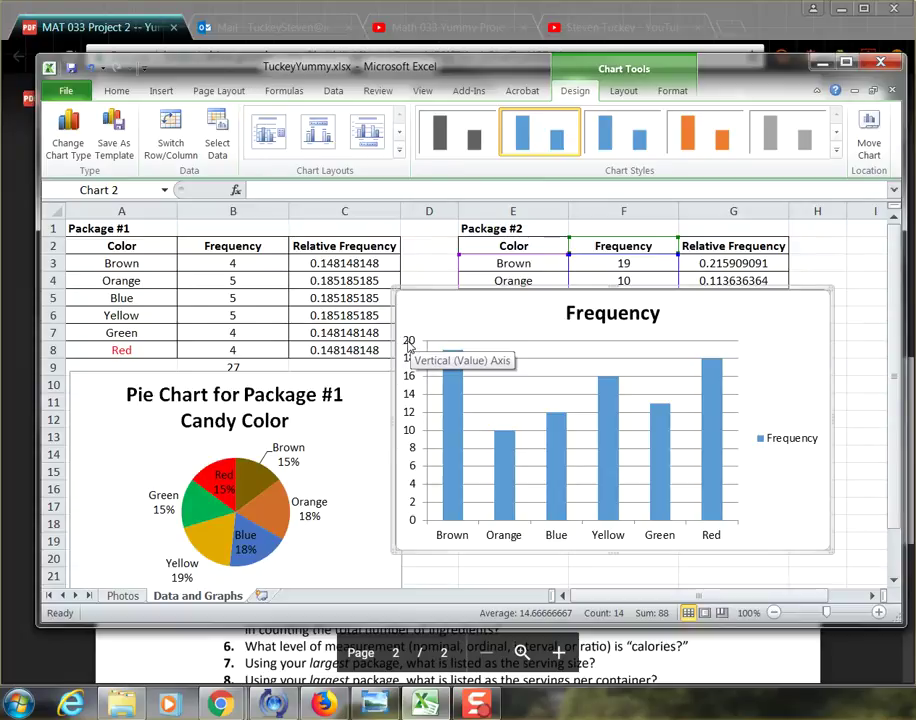
left_click(408, 346)
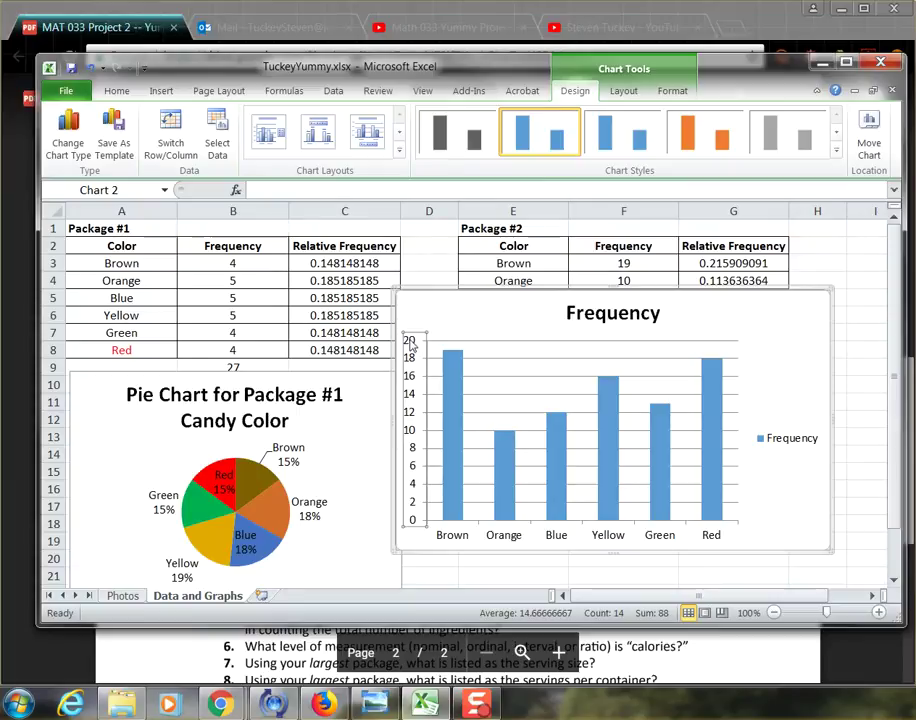
right_click(410, 346)
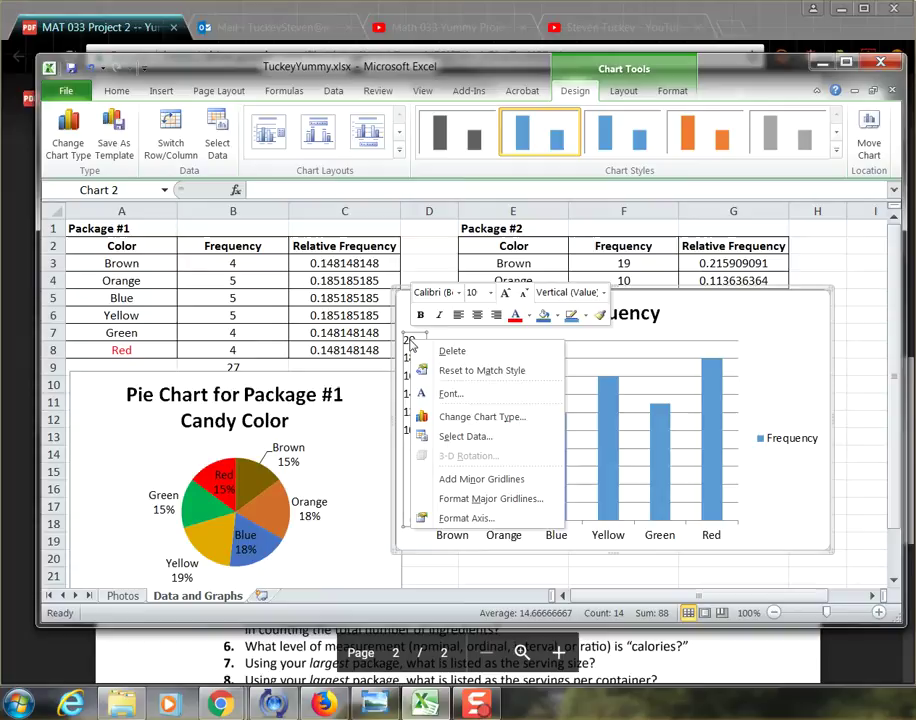
left_click(465, 519)
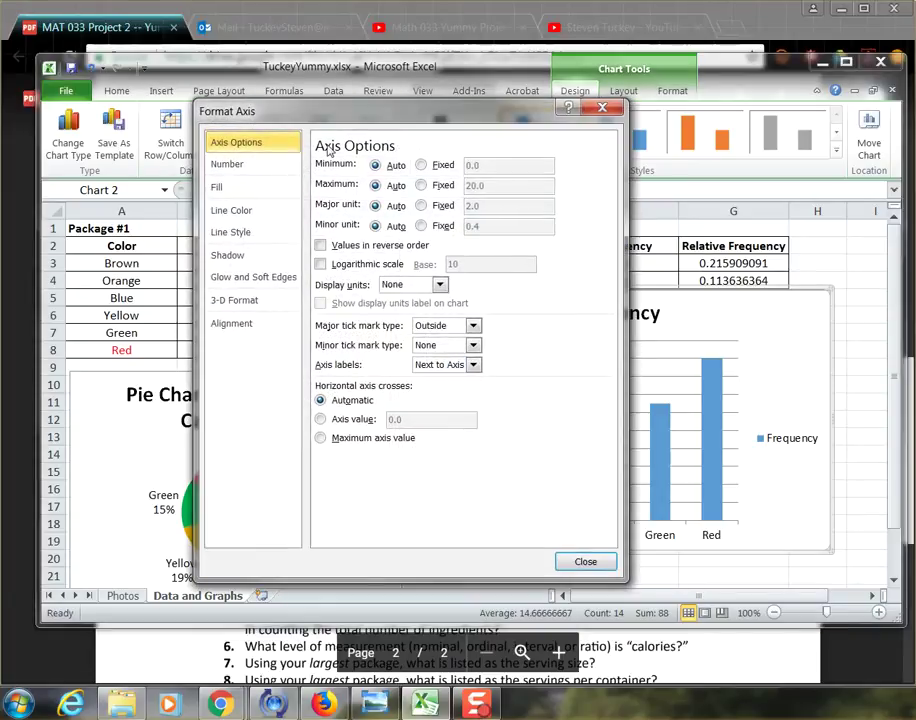
left_click(421, 165)
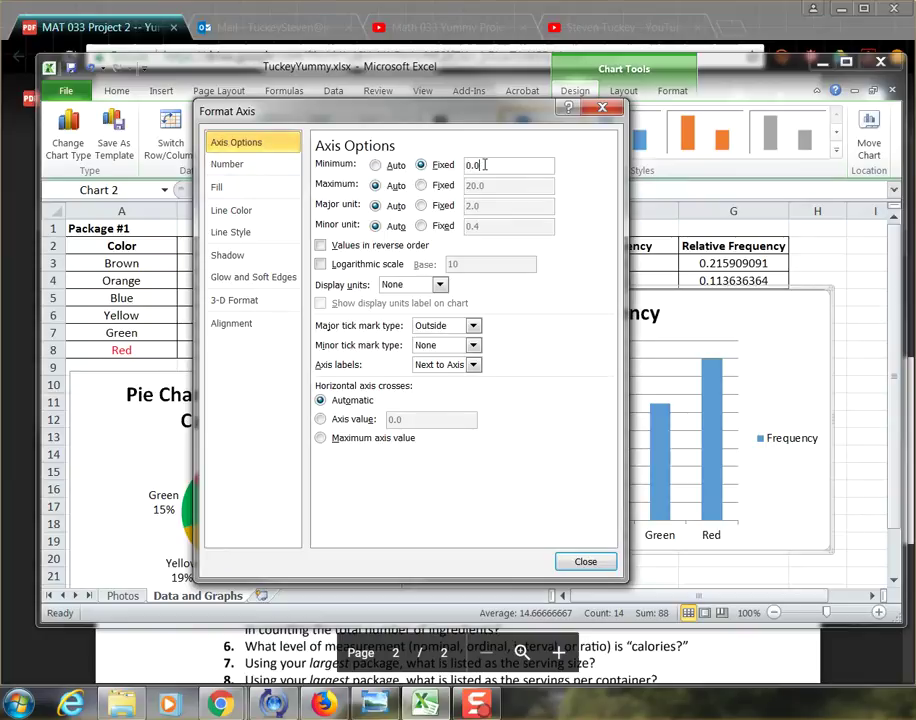
left_click_drag(485, 165, 461, 169)
left_click(487, 166)
left_click_drag(522, 117, 591, 98)
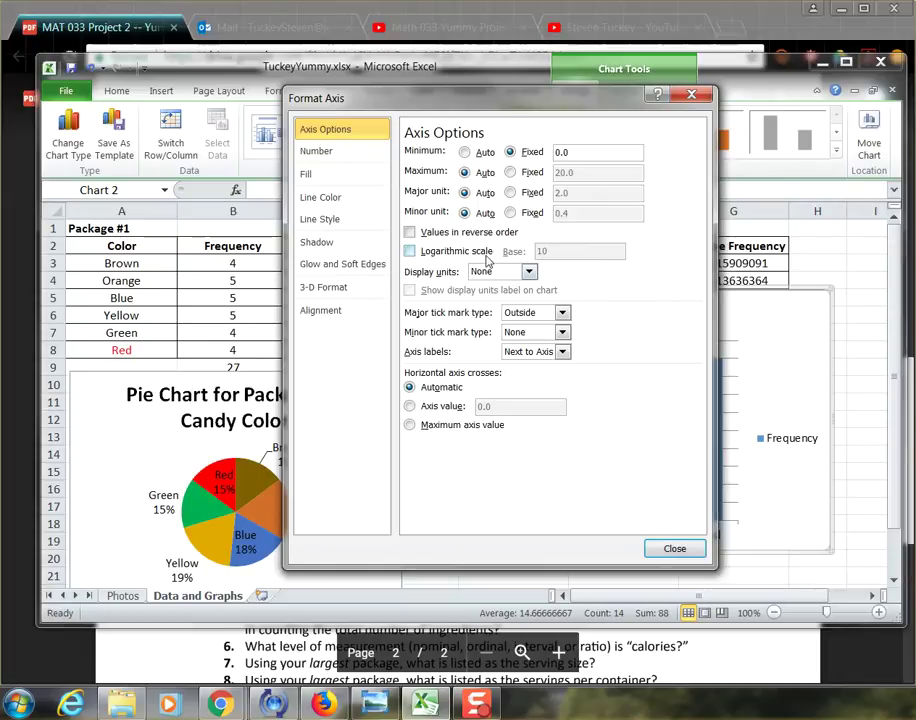
left_click(670, 548)
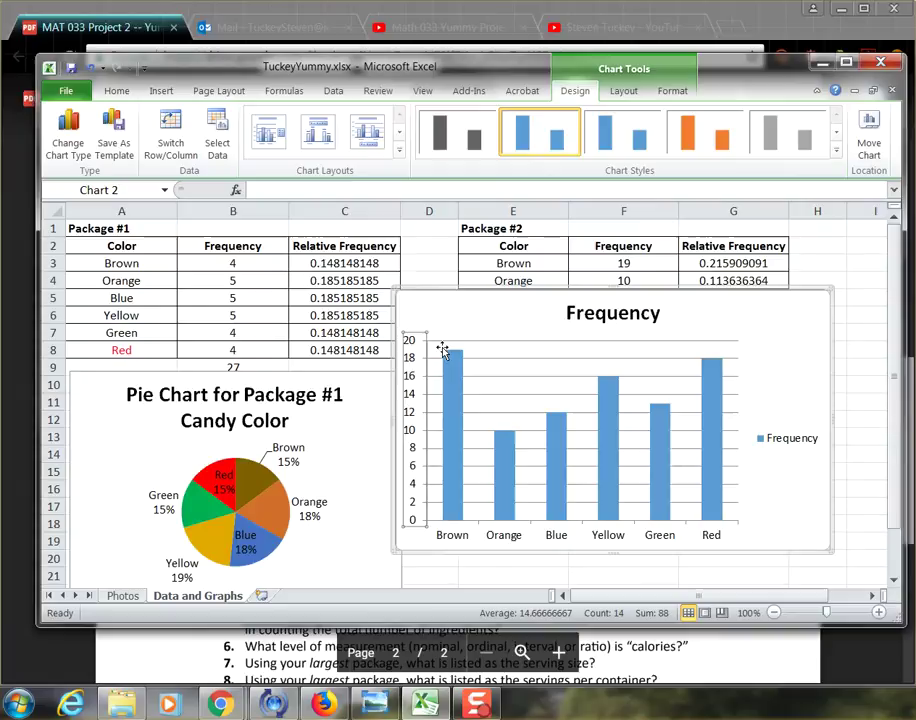
Change the column chart title from 'Frequency' to 'Frequency Bar Chart for Package #2'
left_click(453, 415)
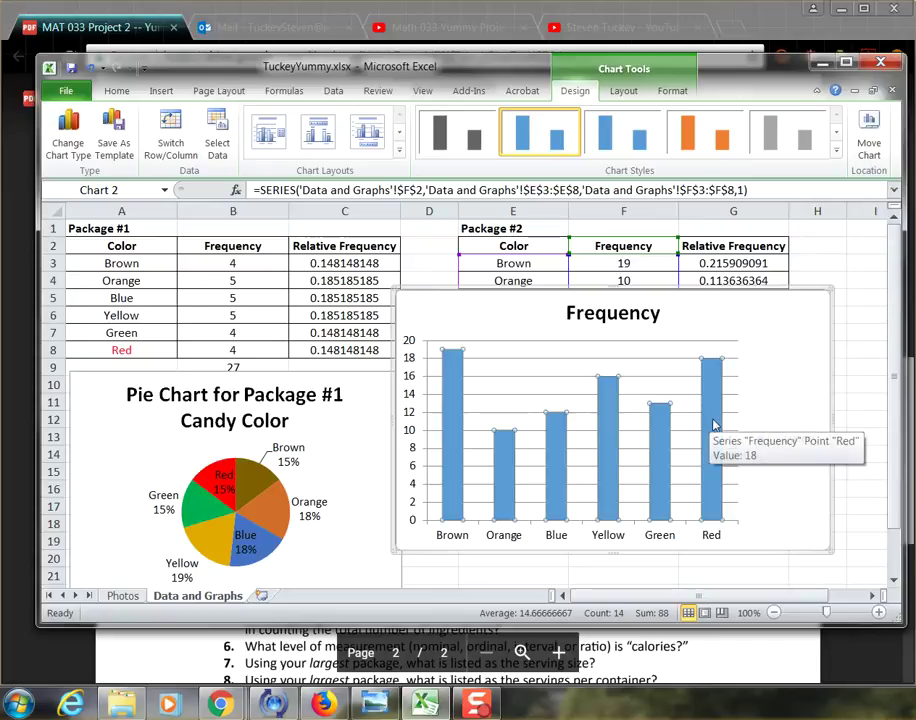
left_click(607, 312)
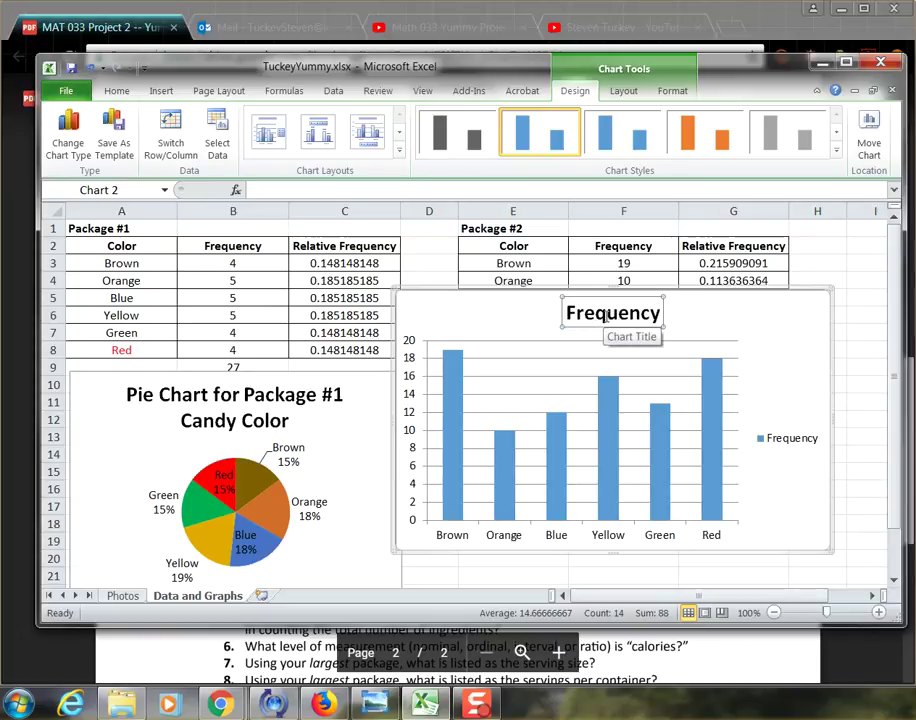
left_click(605, 313)
double_click(605, 313)
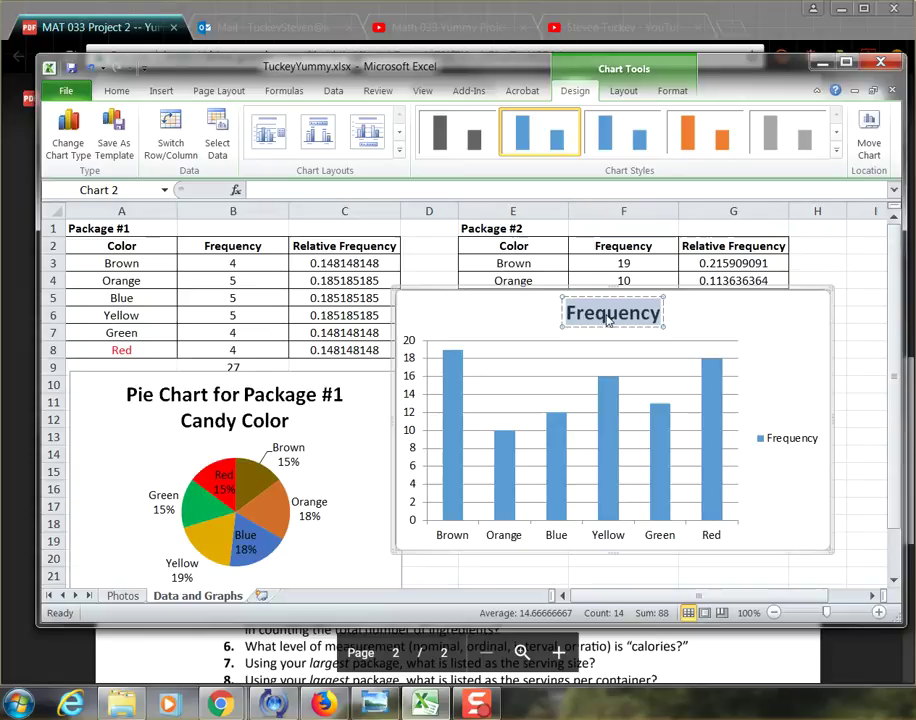
type("Frequenc")
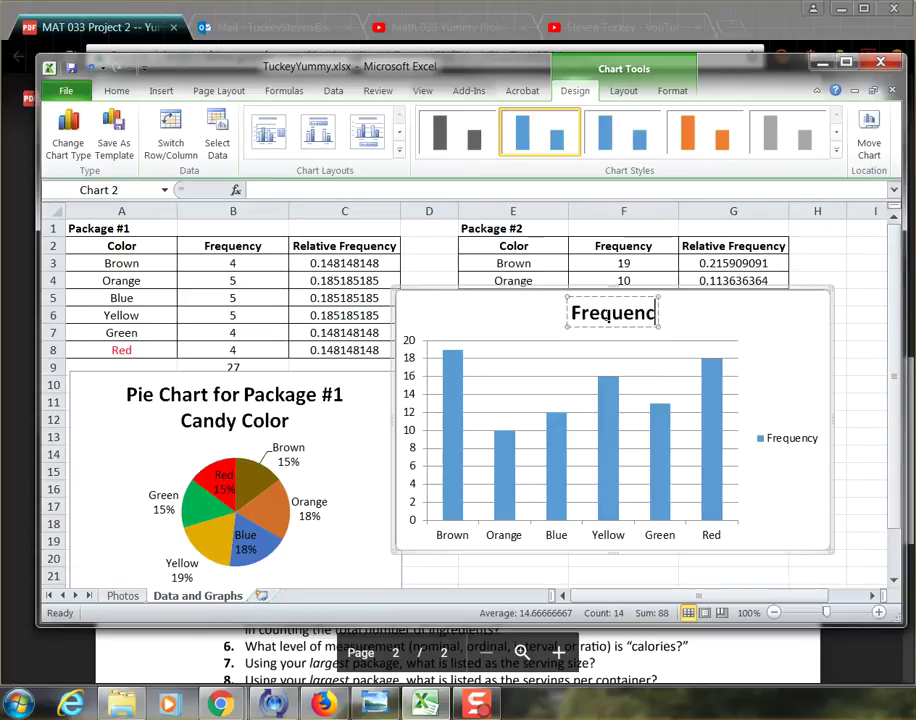
type("y Bar Chart")
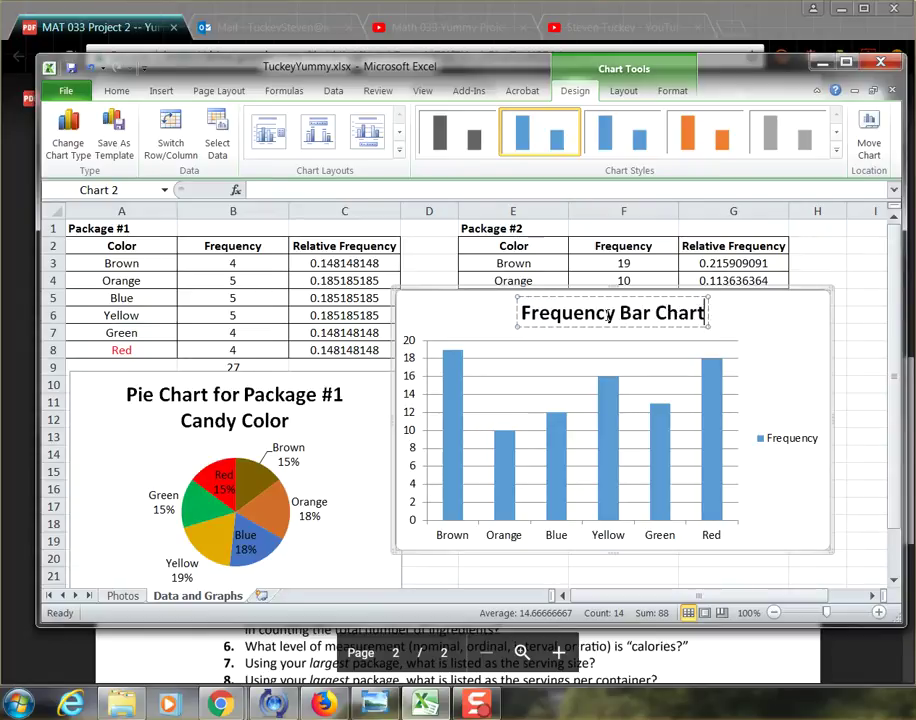
type(" for Package")
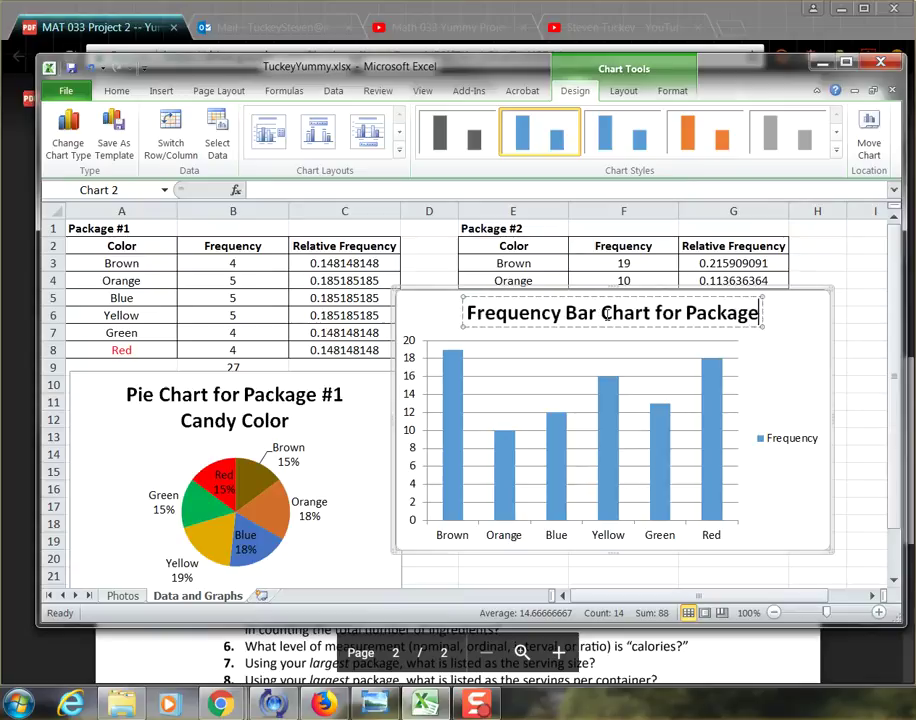
type(" #2")
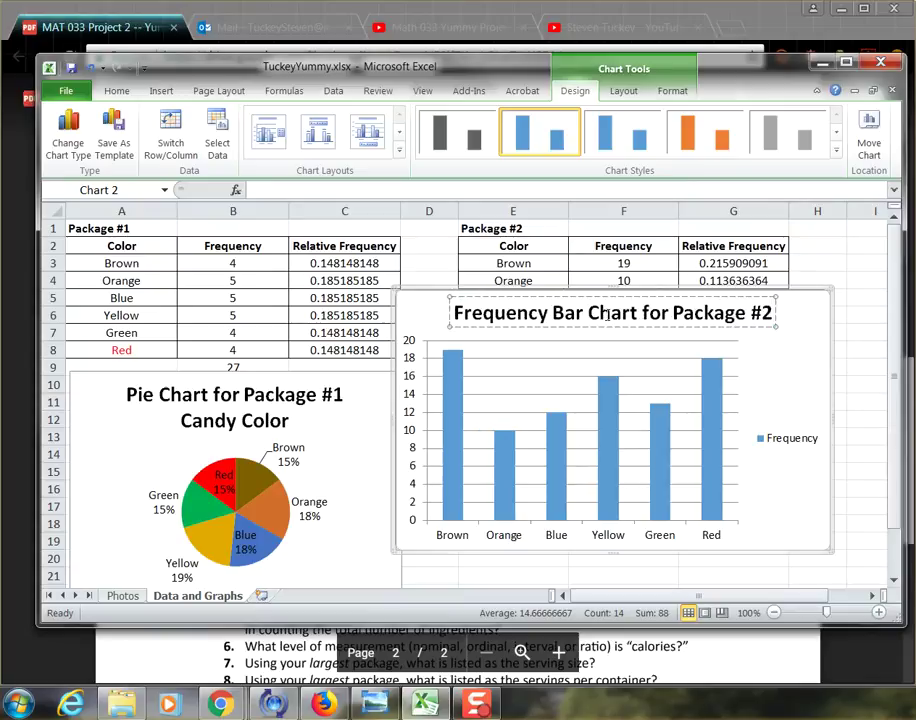
left_click(740, 462)
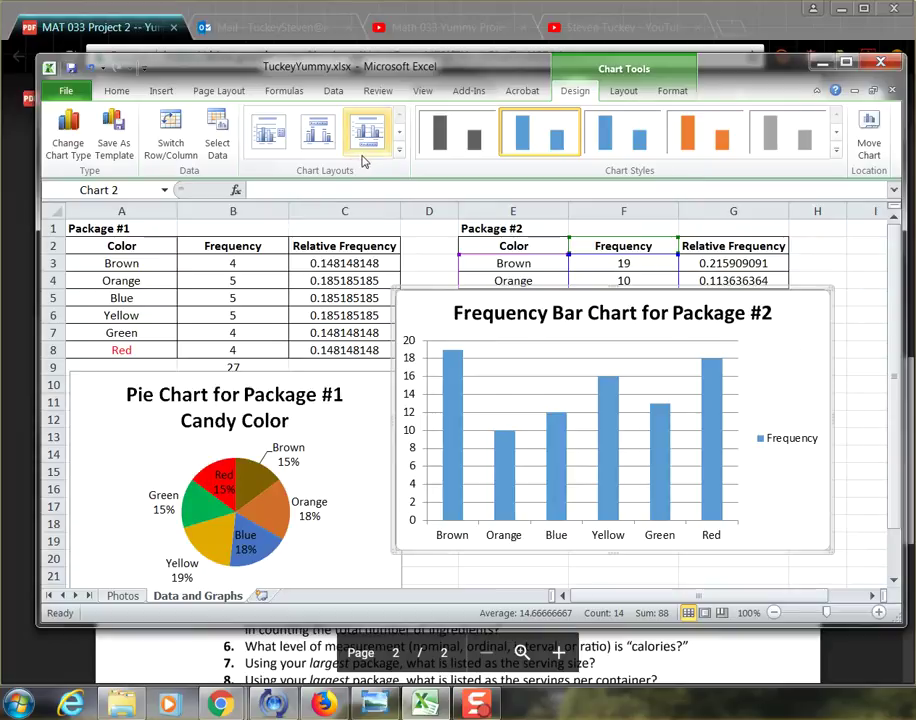
Remove the Frequency legend from the Package #2 column chart via the Layout options
left_click(624, 91)
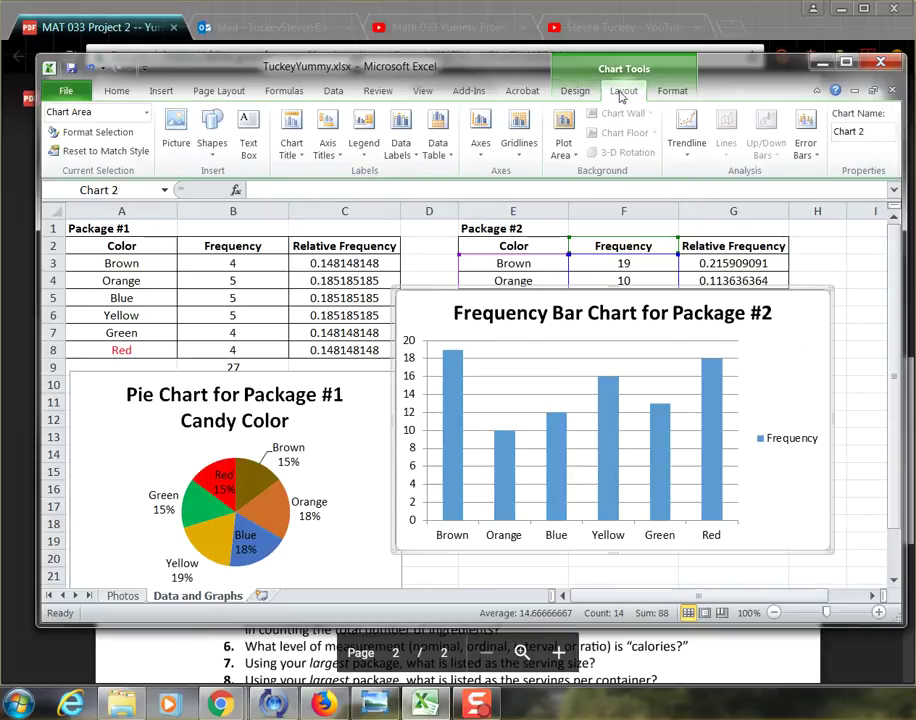
left_click(337, 150)
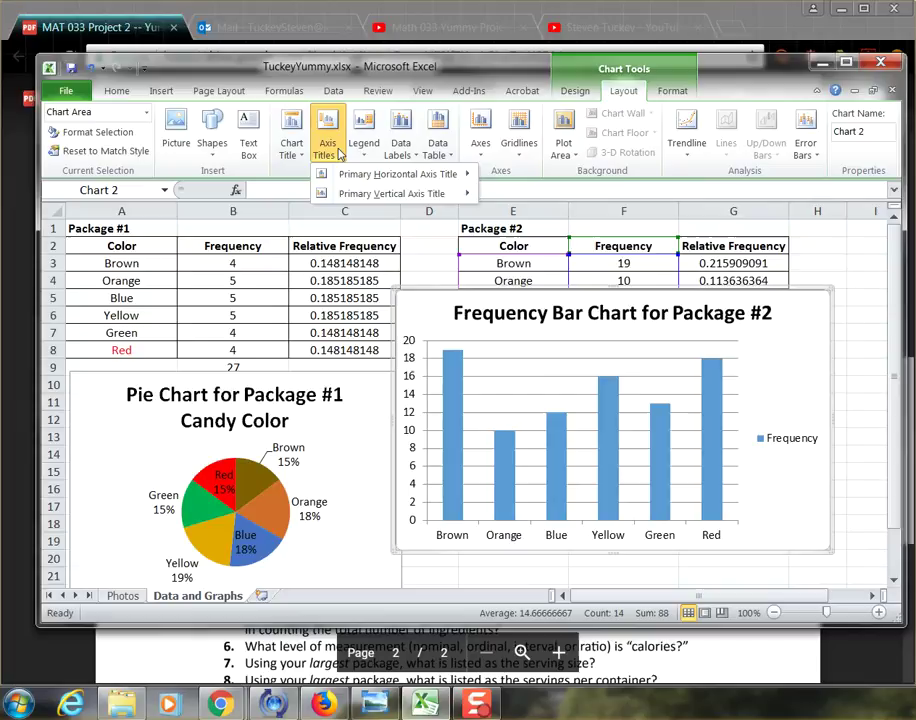
left_click(364, 150)
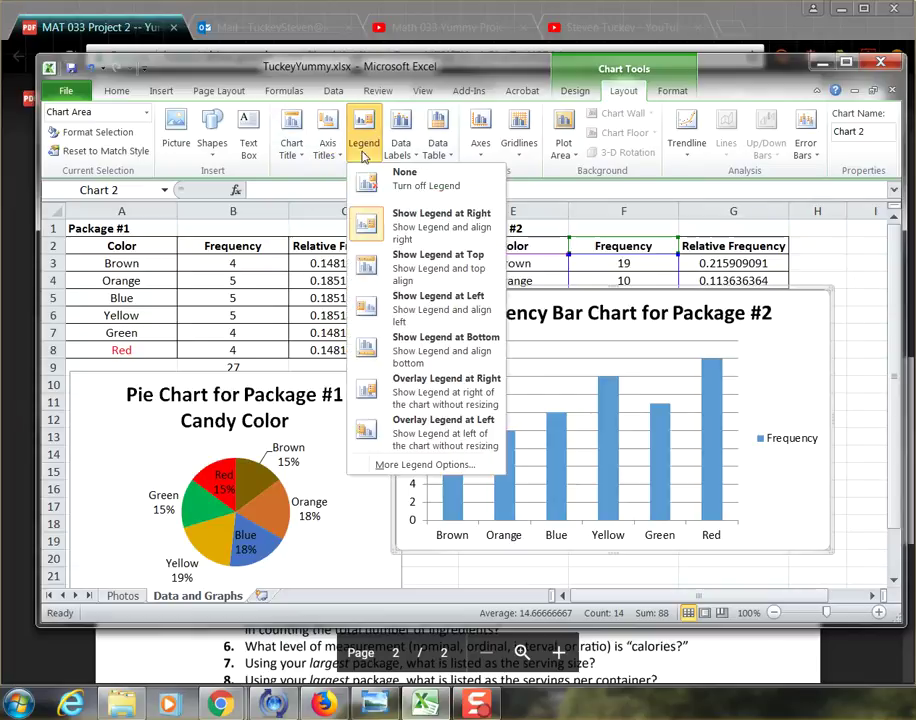
left_click(428, 183)
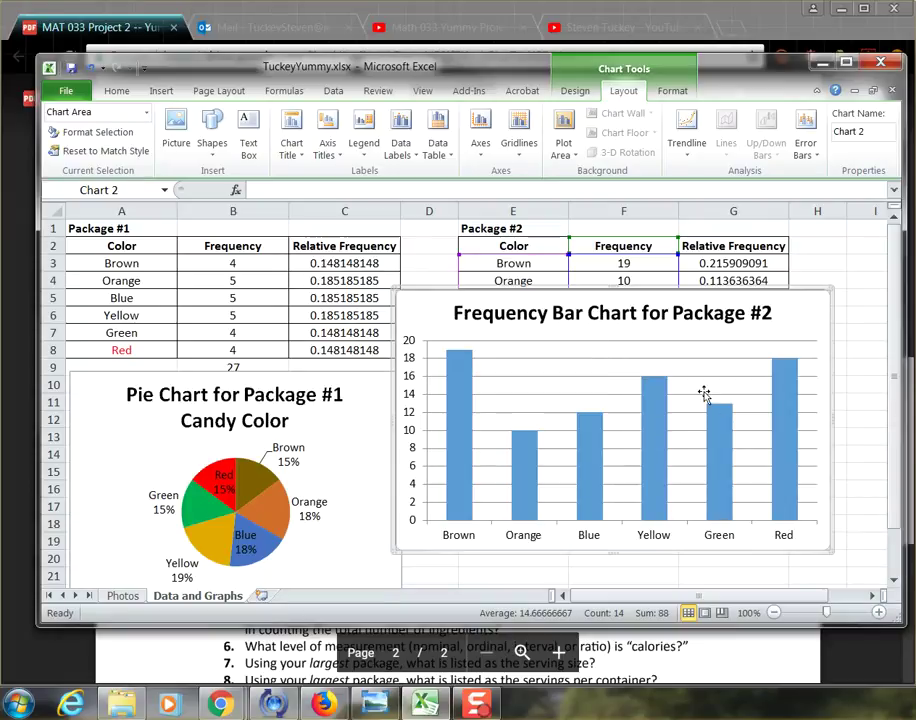
mouse_move(467, 446)
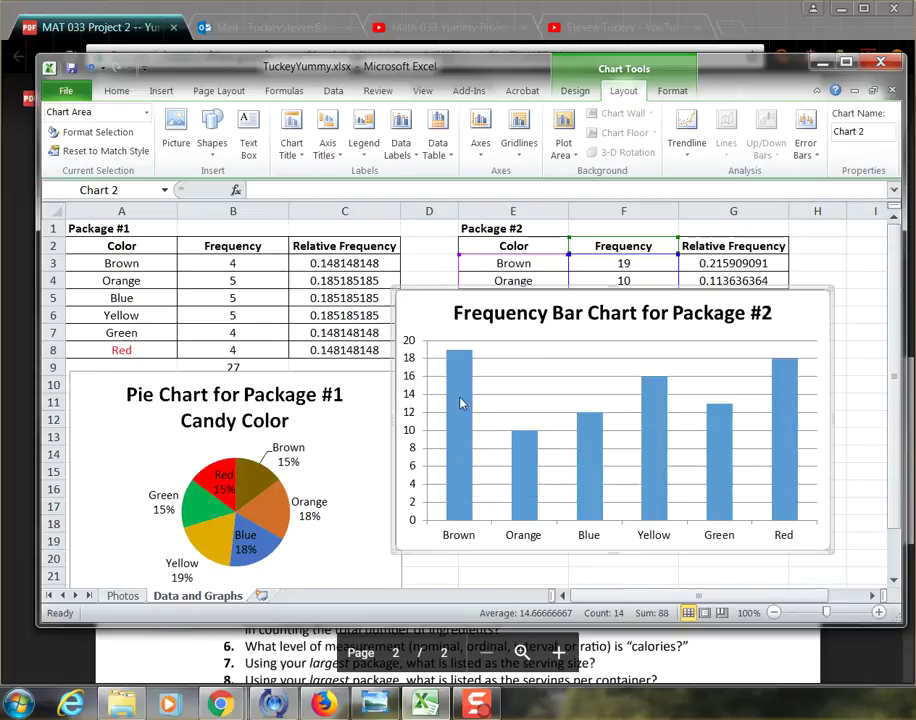
Select the frequency bars, then drag the bar chart left over the pie chart
left_click(461, 403)
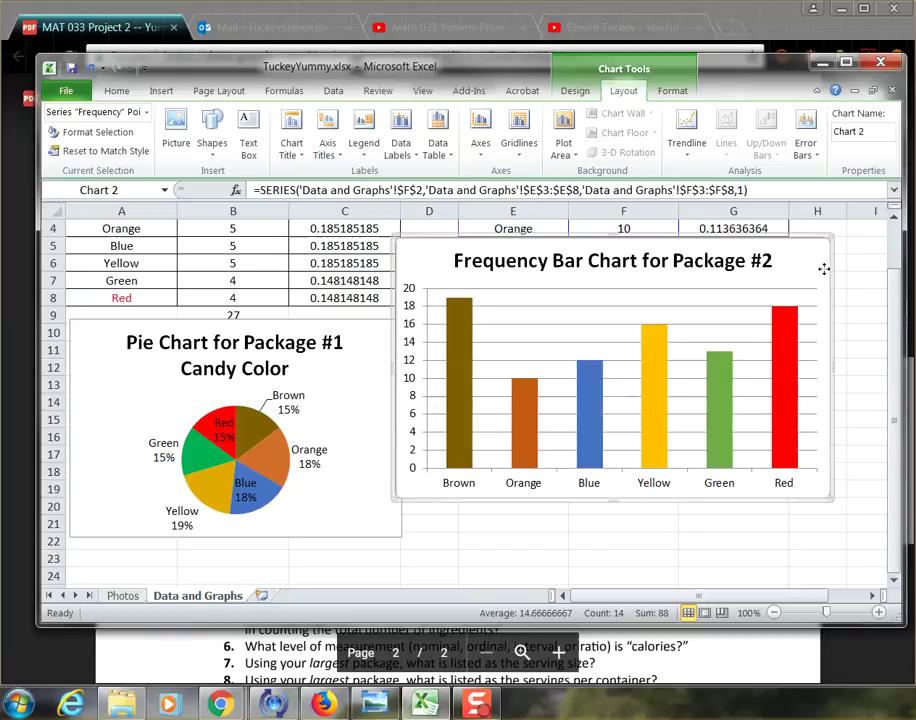
left_click_drag(824, 268, 500, 303)
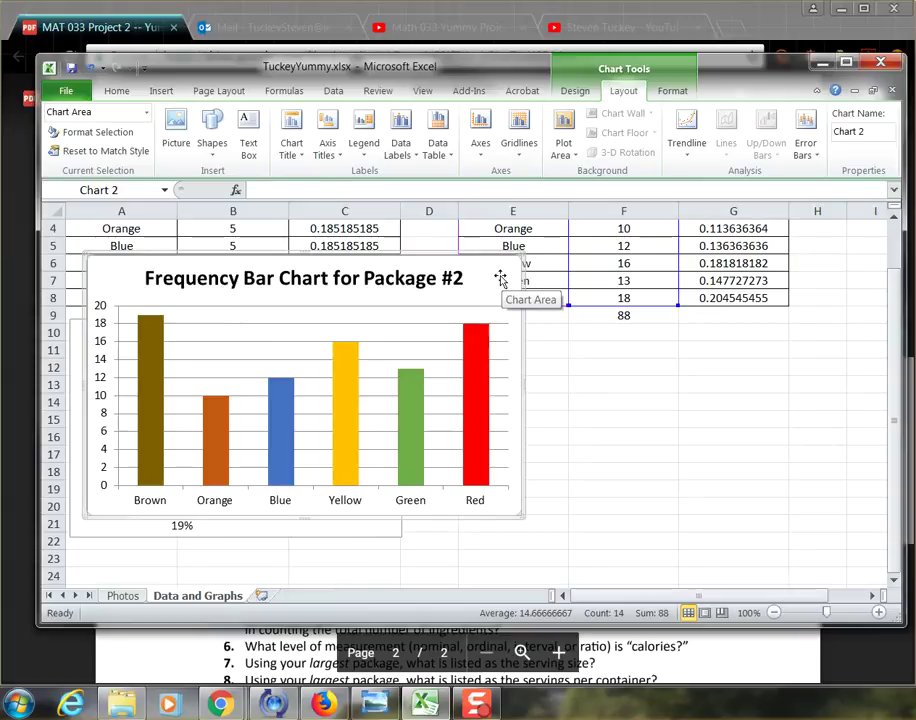
Give the Red bar a 3 pt black outline, then switch to the assignment PDF
left_click(474, 365)
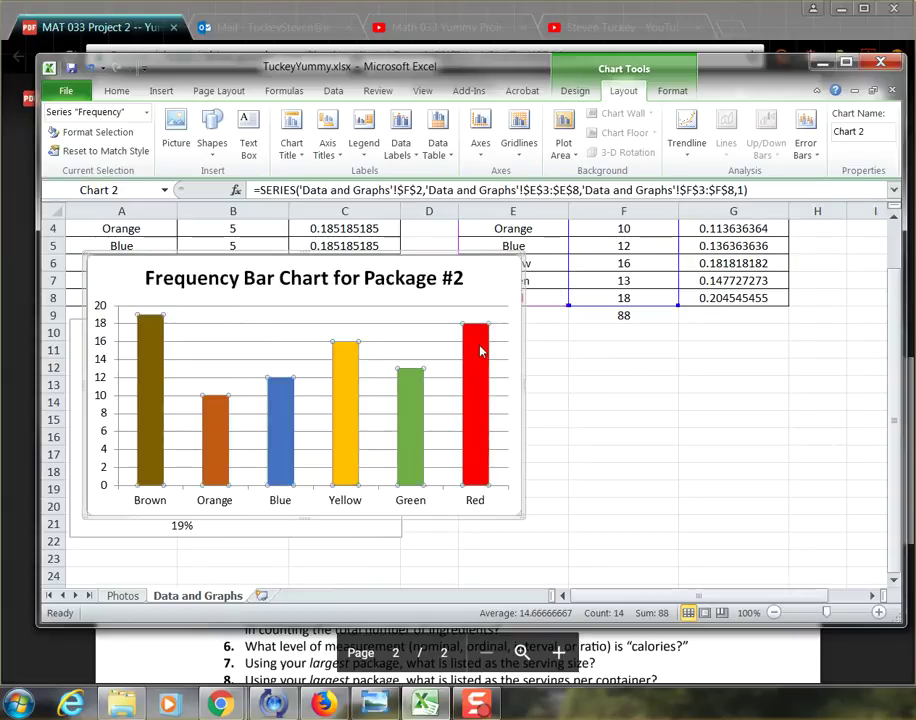
right_click(480, 350)
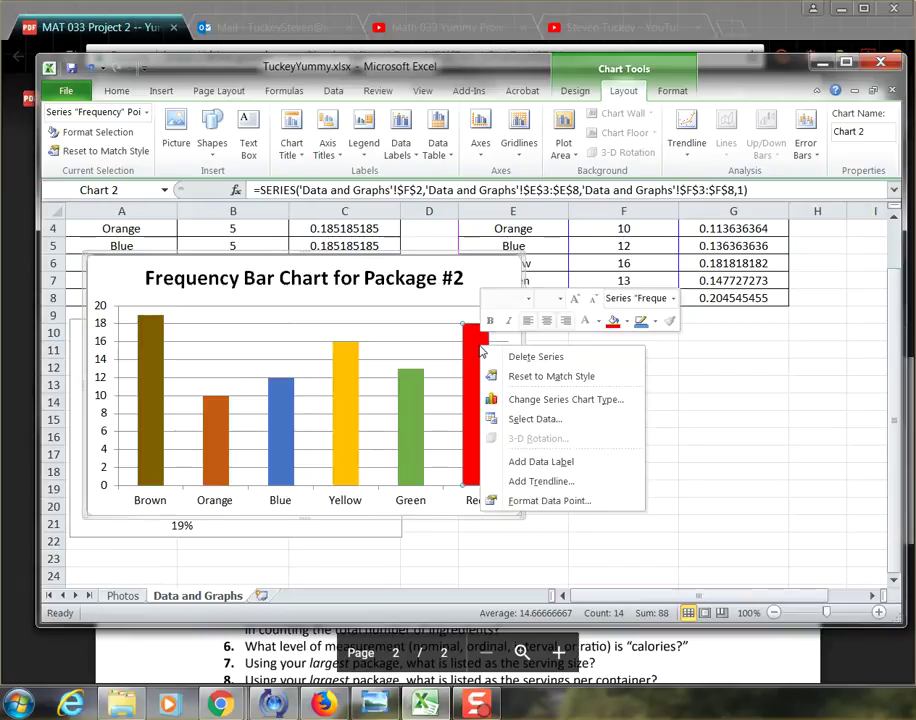
left_click(652, 321)
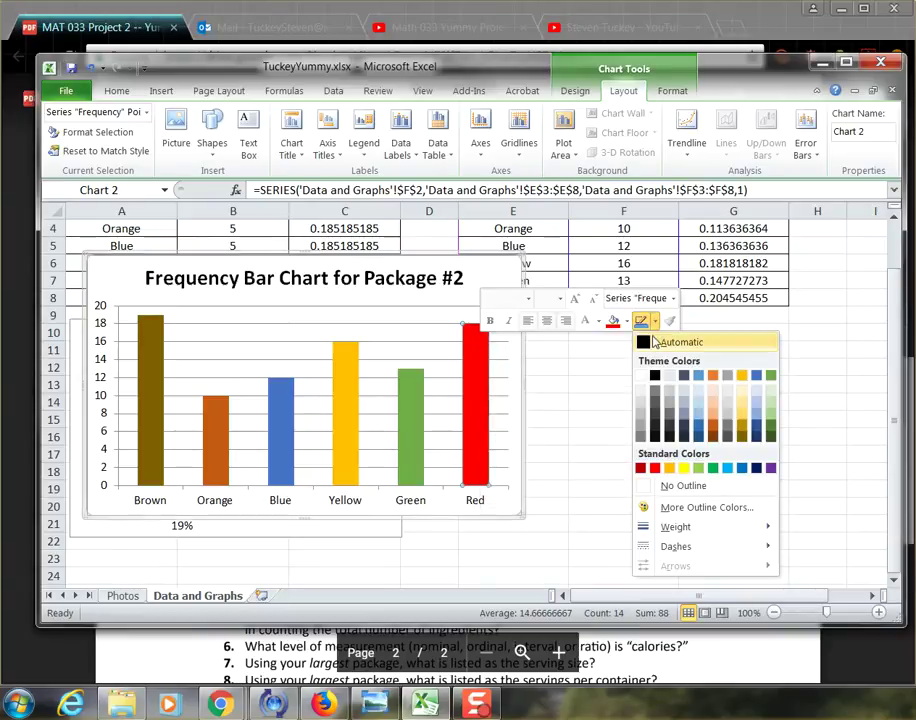
mouse_move(705, 530)
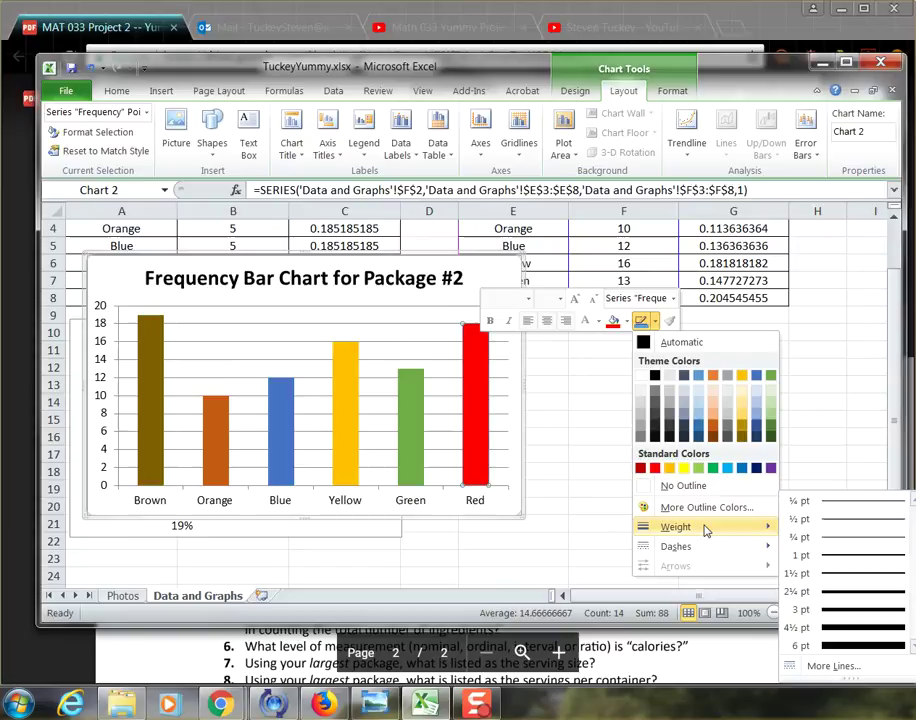
left_click(840, 610)
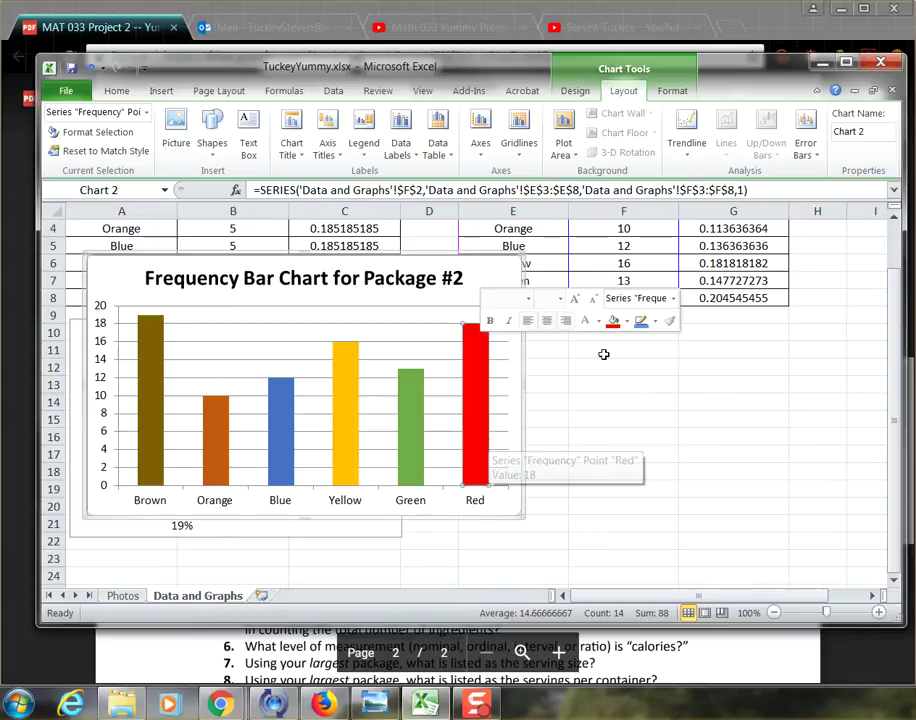
left_click(653, 321)
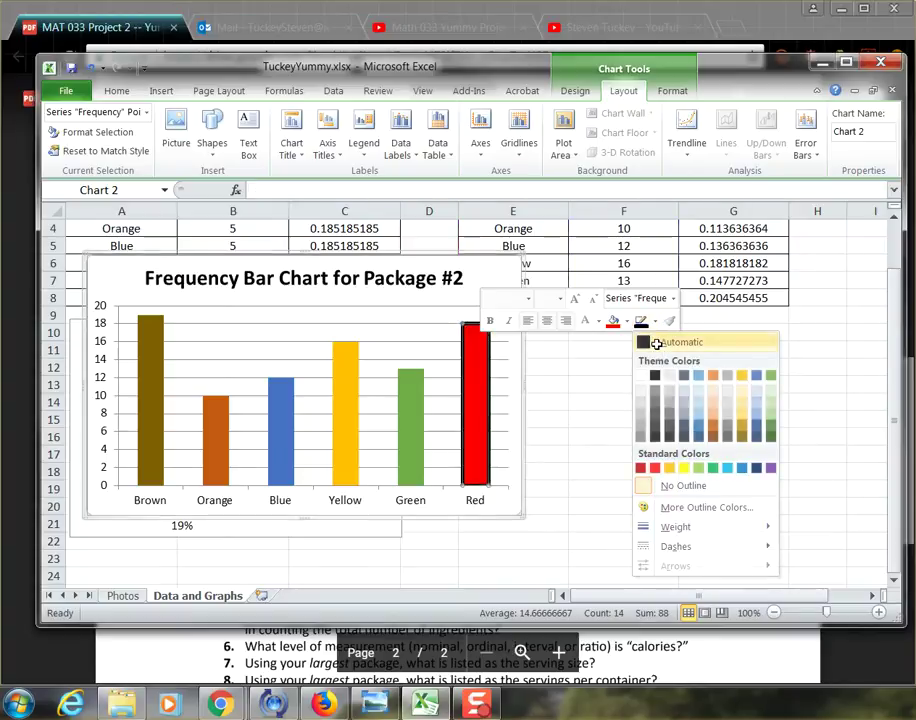
left_click(656, 343)
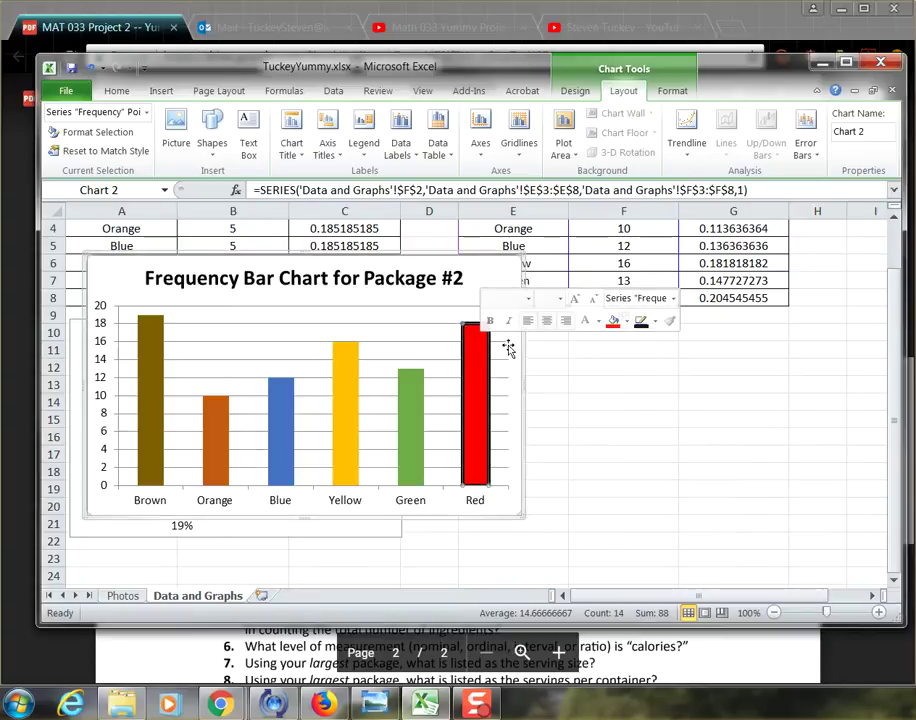
left_click(497, 285)
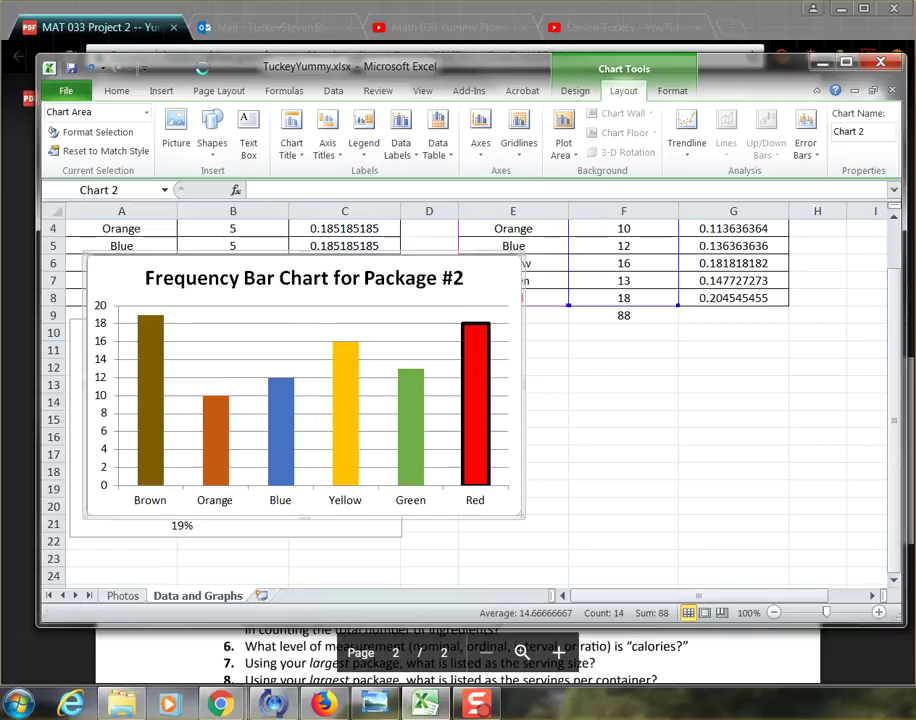
left_click(92, 20)
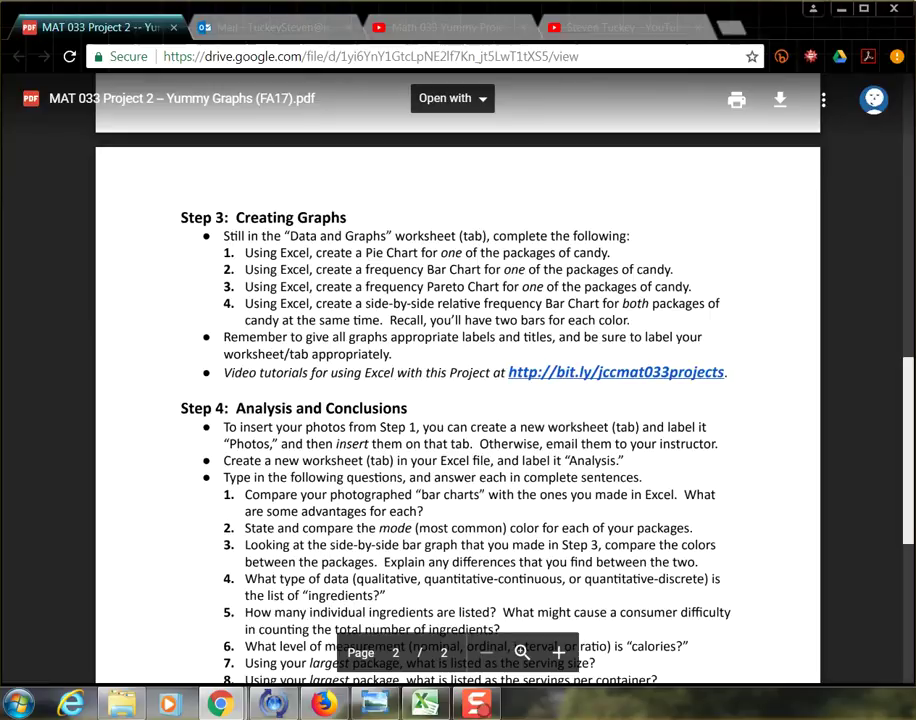
Return to Excel and drag the Package #2 bar chart down and left, below both tables
key("alt+Tab")
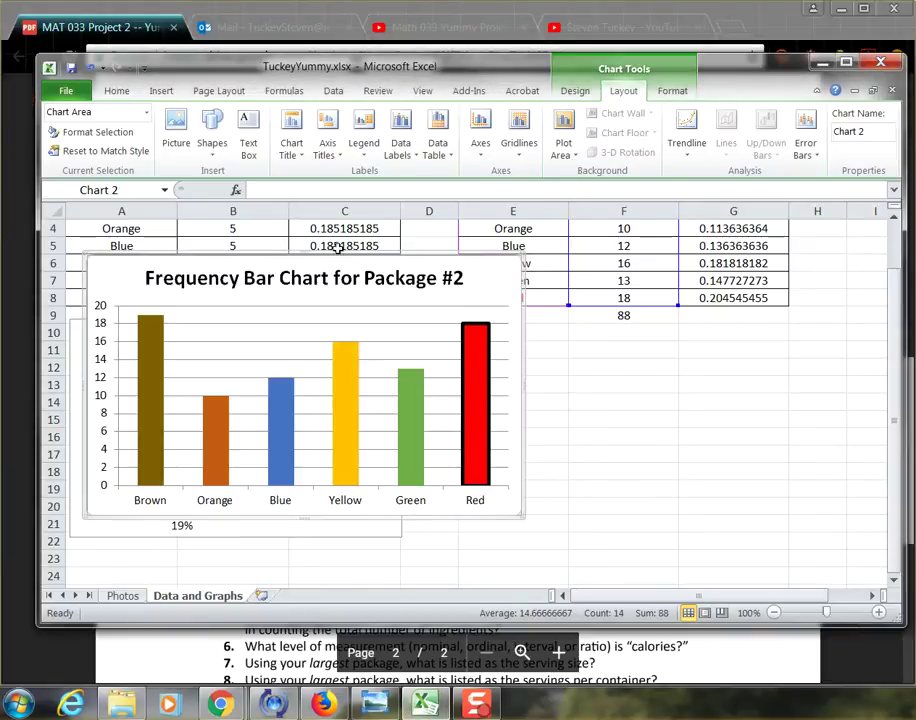
left_click_drag(341, 263, 322, 323)
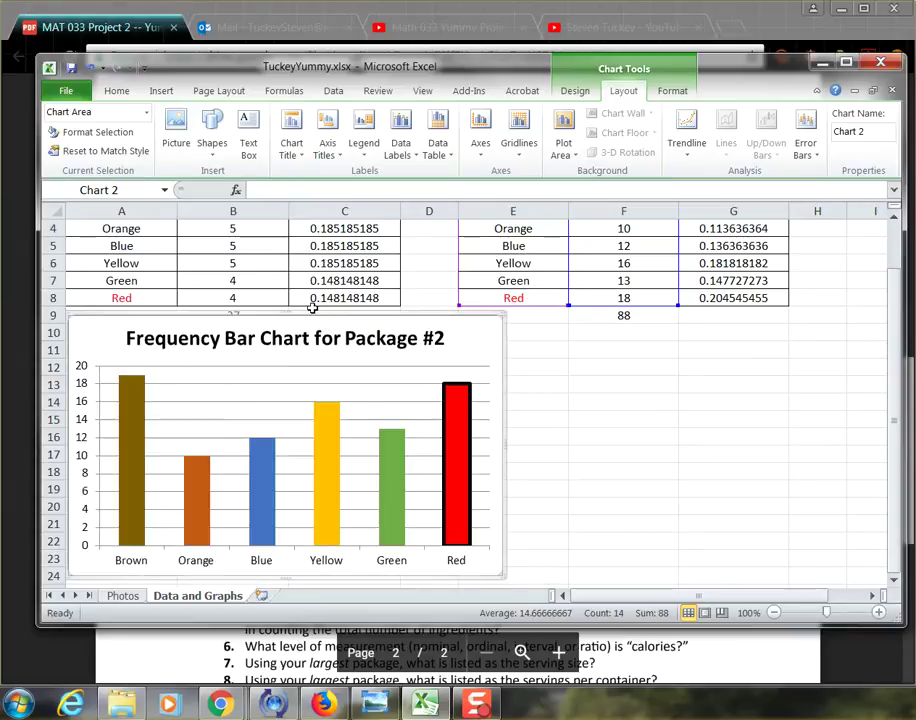
Scroll back to the top and select E1:F8 with the Package #2 heading, colours and frequencies
scroll(330, 372, "up", 1)
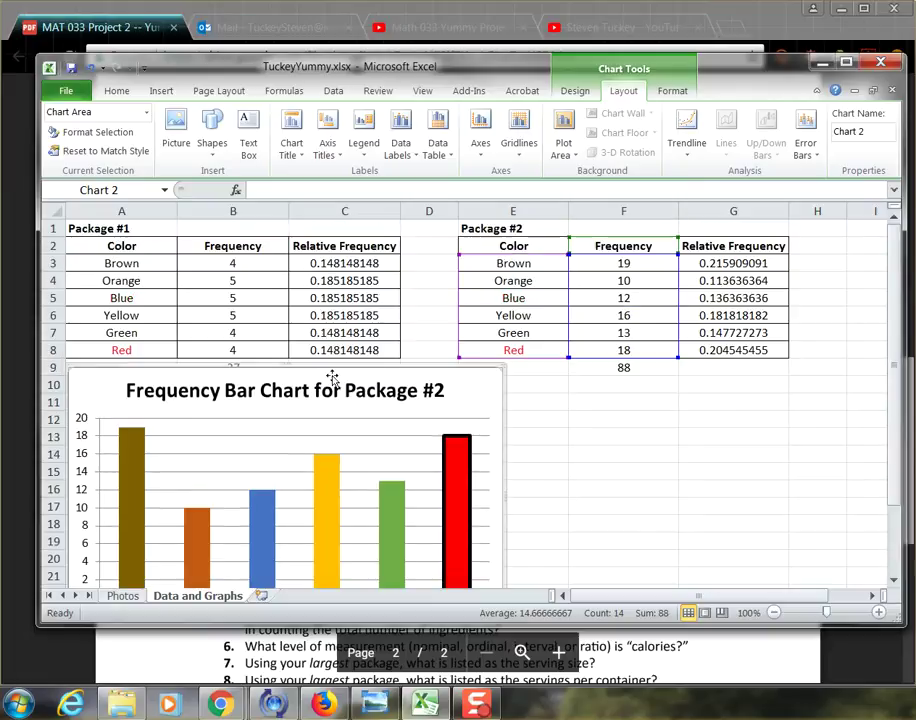
scroll(334, 378, "down", 1)
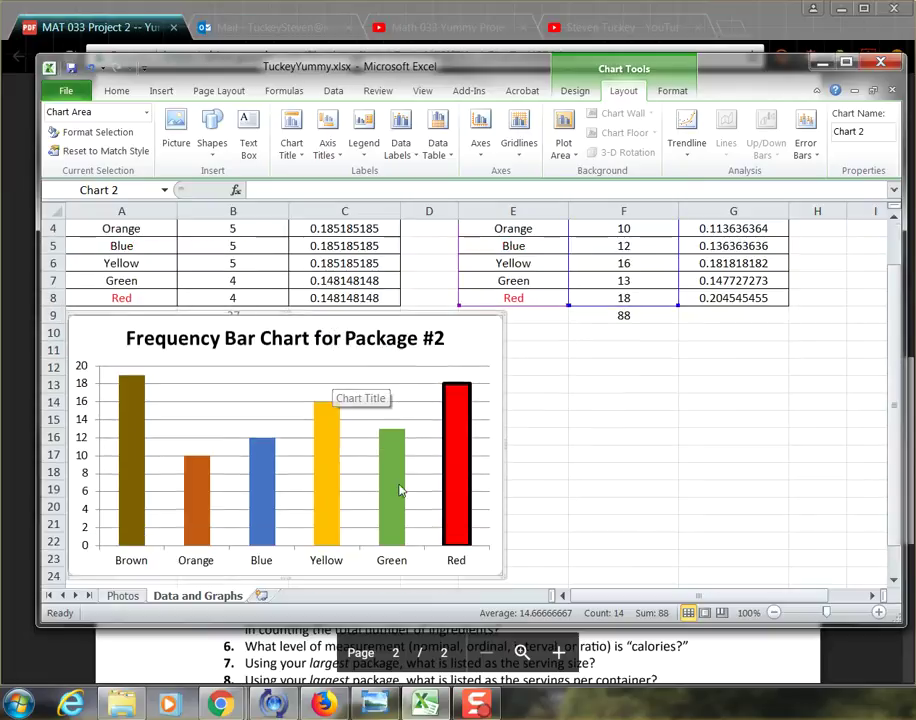
mouse_move(130, 383)
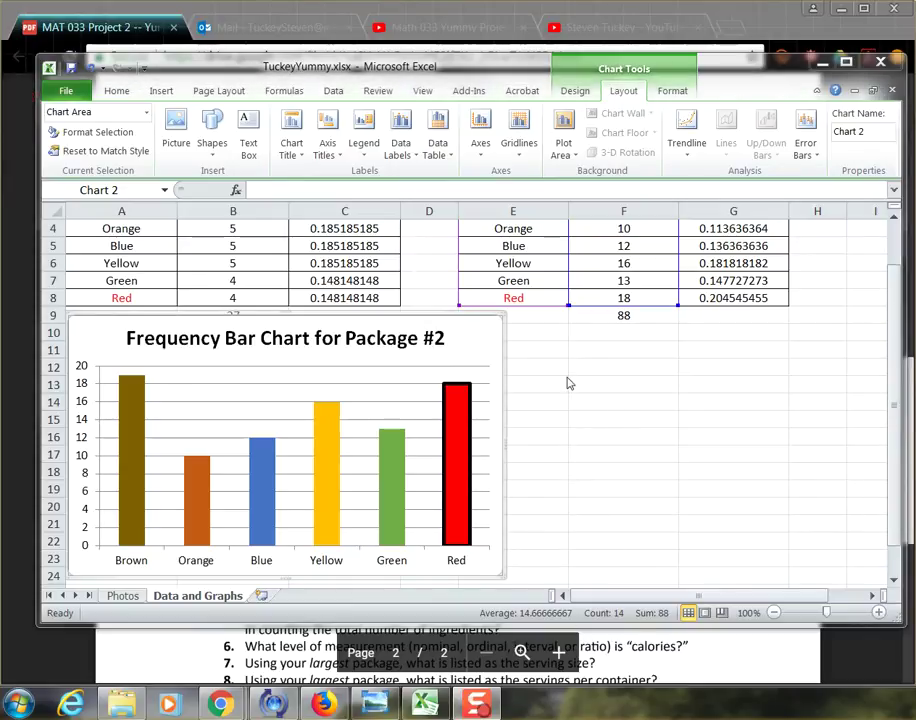
scroll(556, 366, "up", 1)
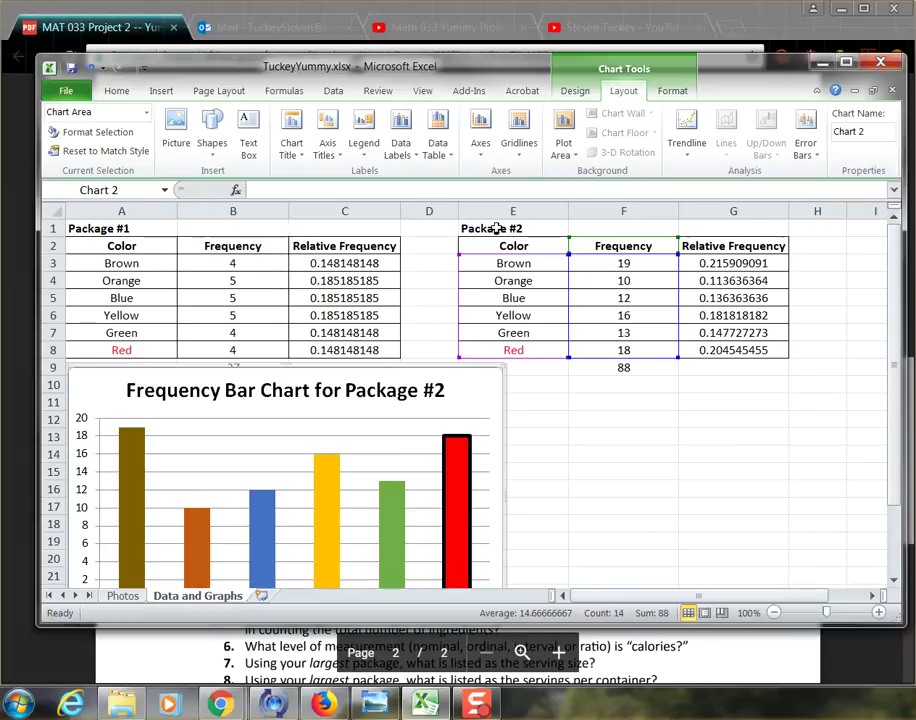
left_click_drag(497, 228, 608, 350)
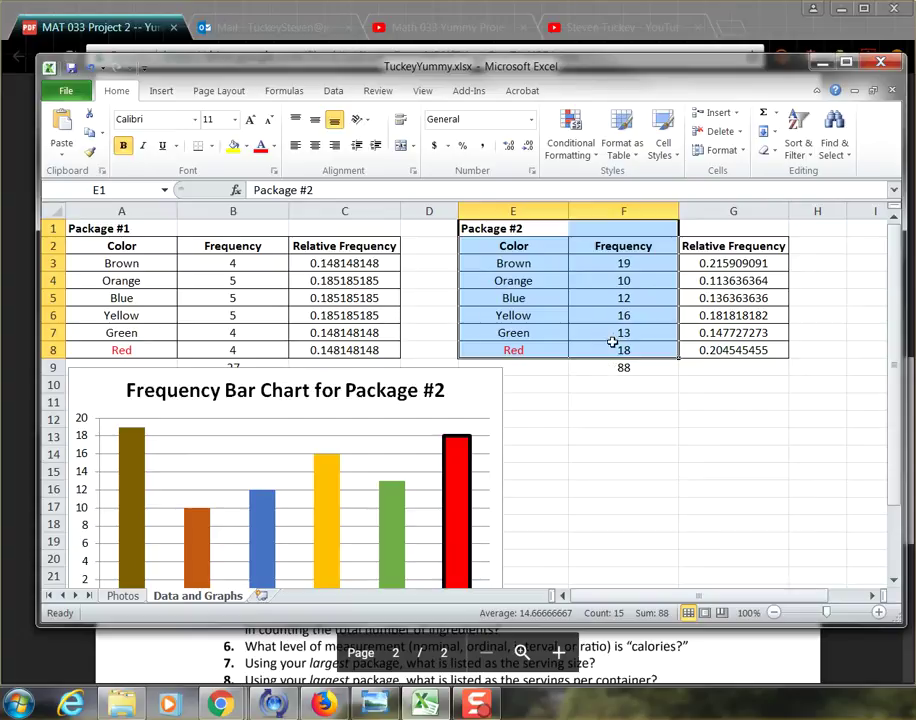
Copy E1:F8 and shrink the Package #2 bar chart to make room below the table
key("ctrl+c")
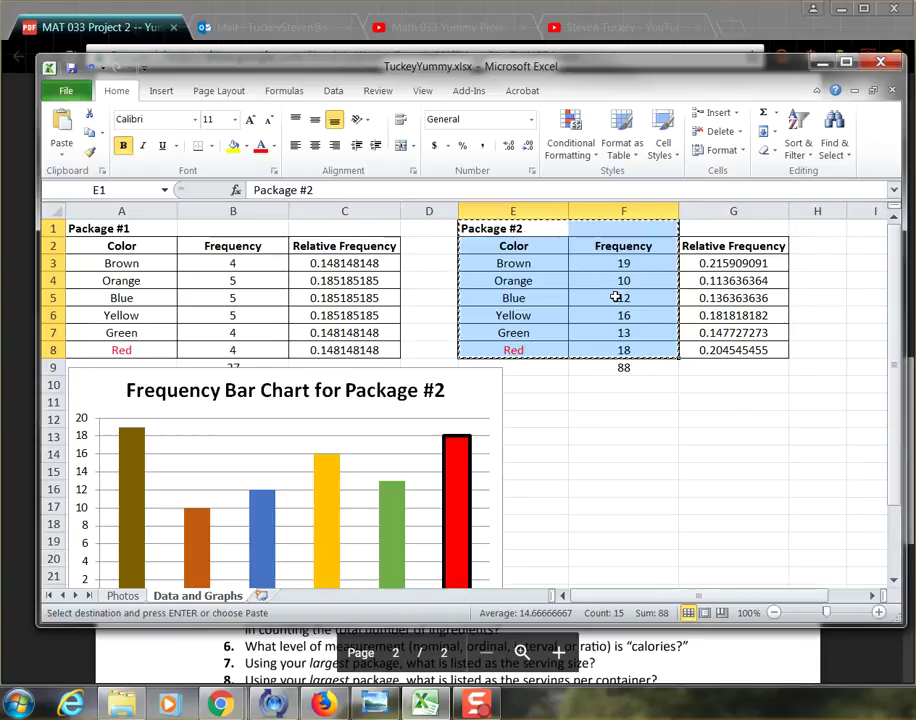
left_click(601, 401)
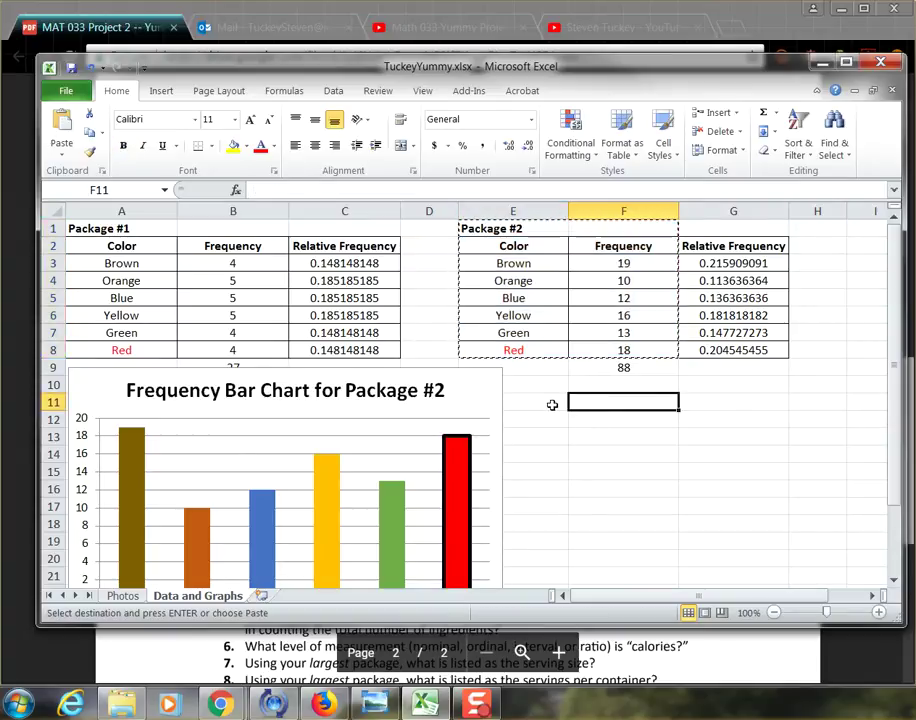
left_click(470, 393)
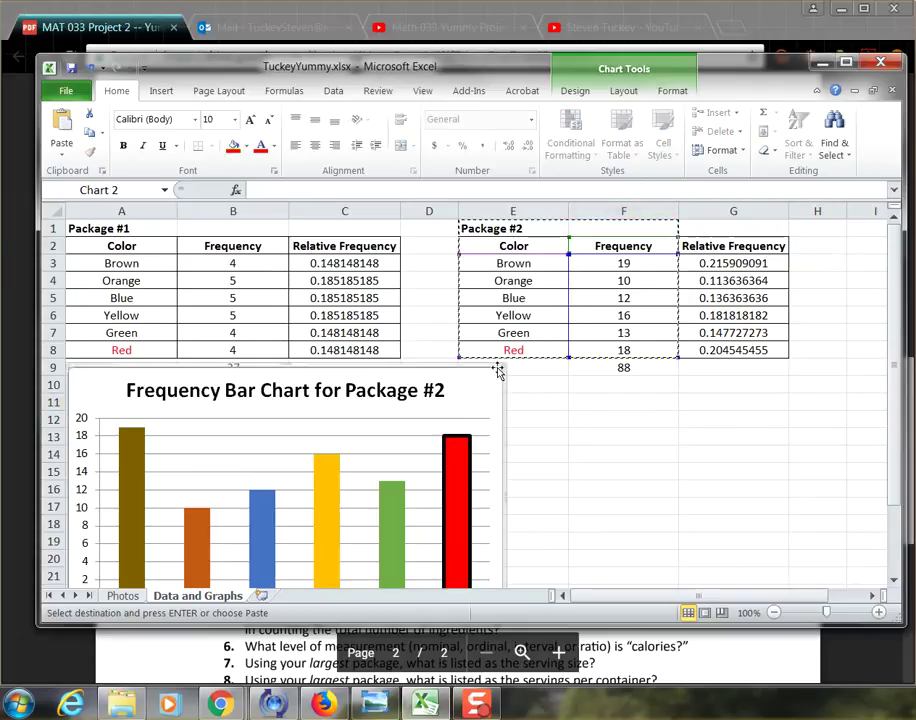
left_click_drag(502, 367, 436, 404)
left_click(492, 383)
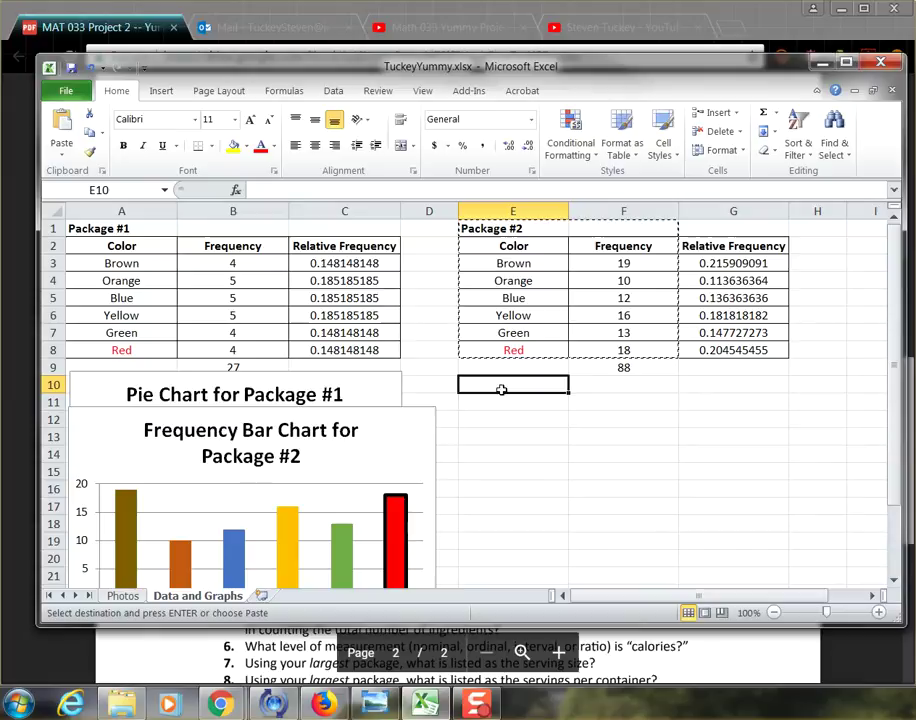
Paste the copied Package #2 colour and frequency table into E11:F18
left_click(507, 404)
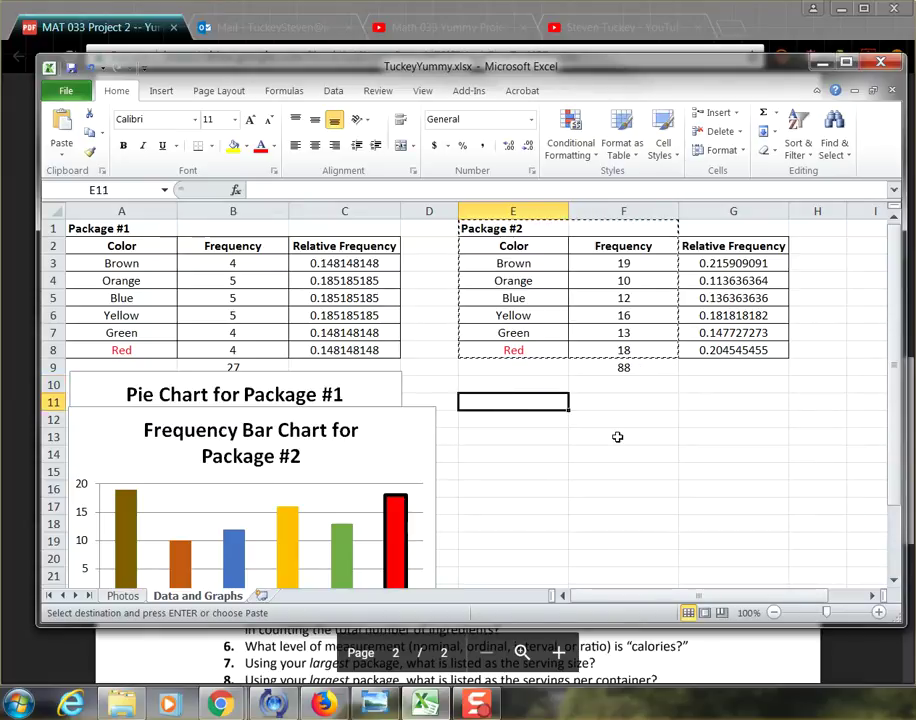
right_click(537, 400)
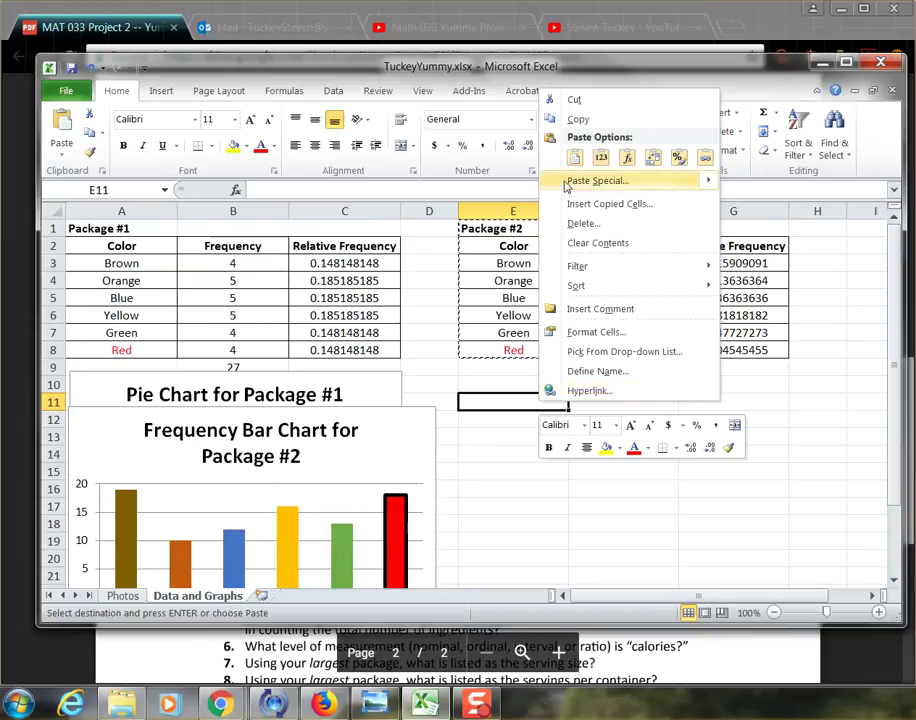
left_click(576, 158)
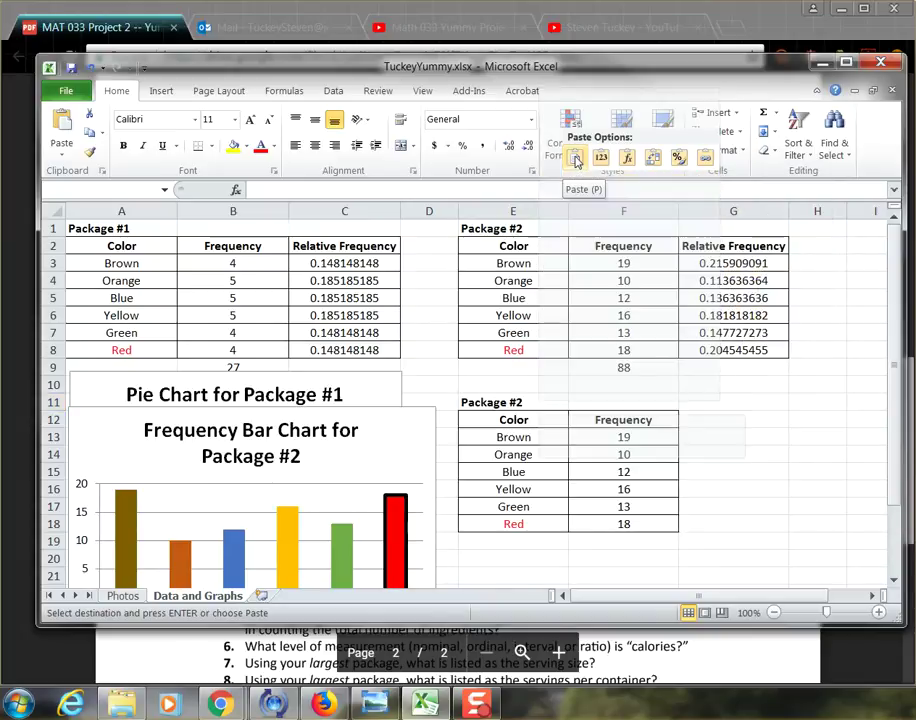
left_click(576, 158)
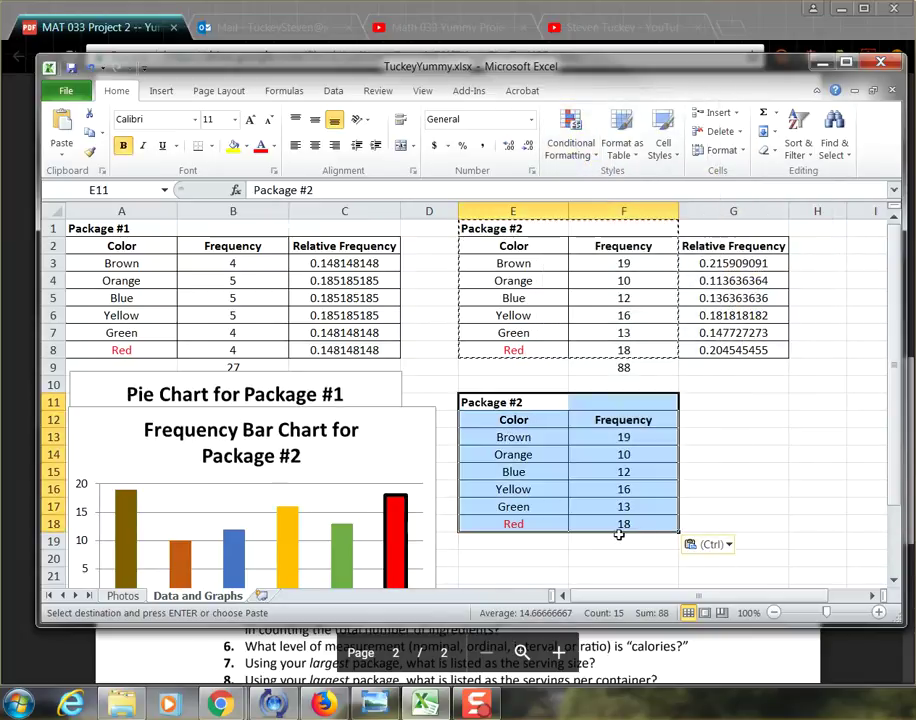
left_click(529, 417)
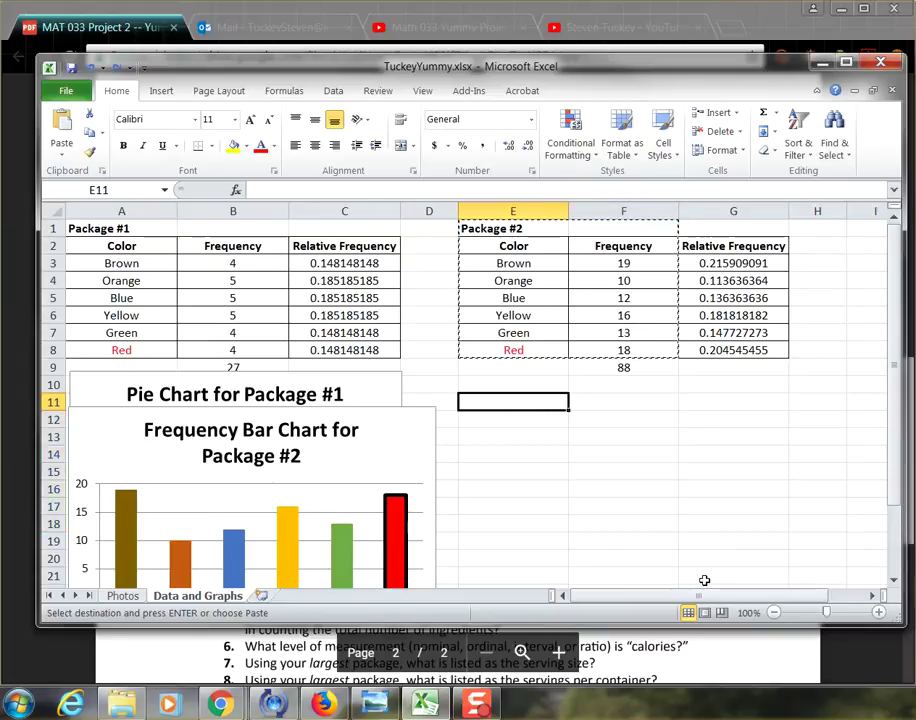
key("ctrl+v")
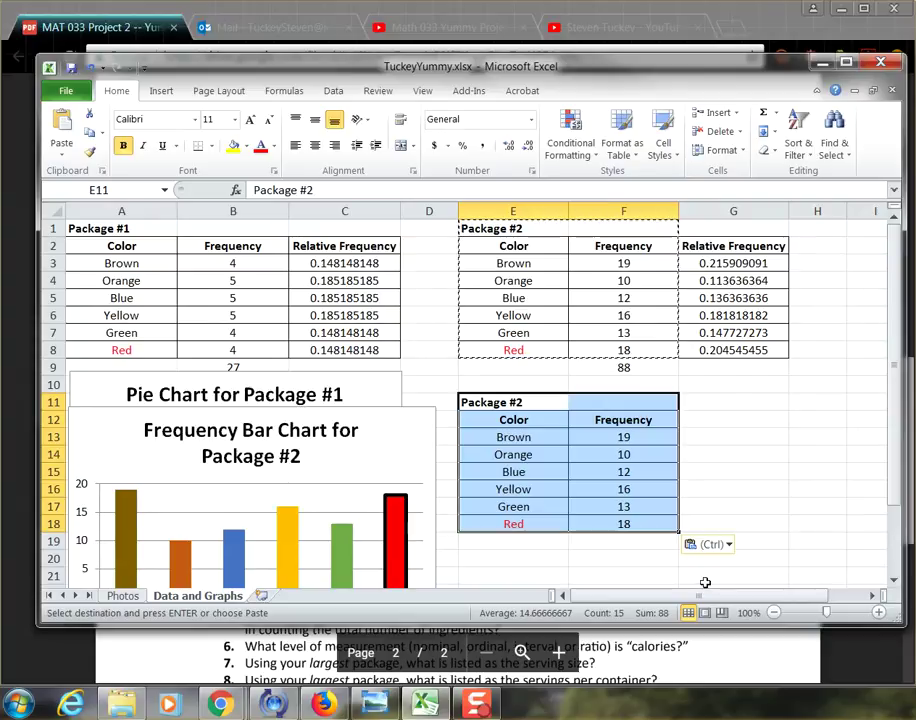
left_click(707, 402)
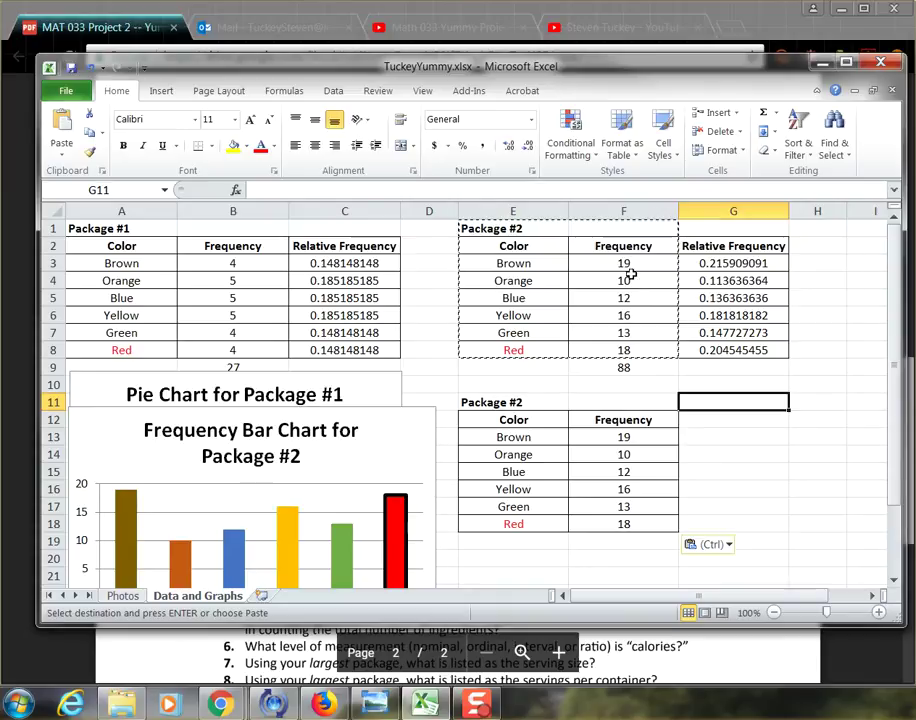
Change the copied table's heading in E11 to 'Package #2 Pareto Data'
left_click(487, 402)
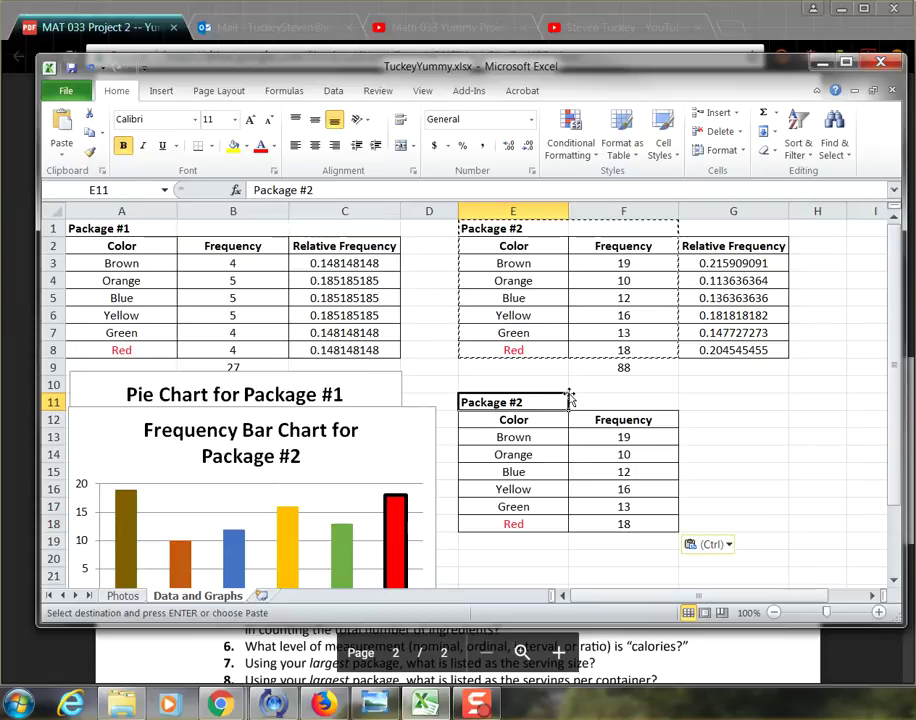
type("Packe")
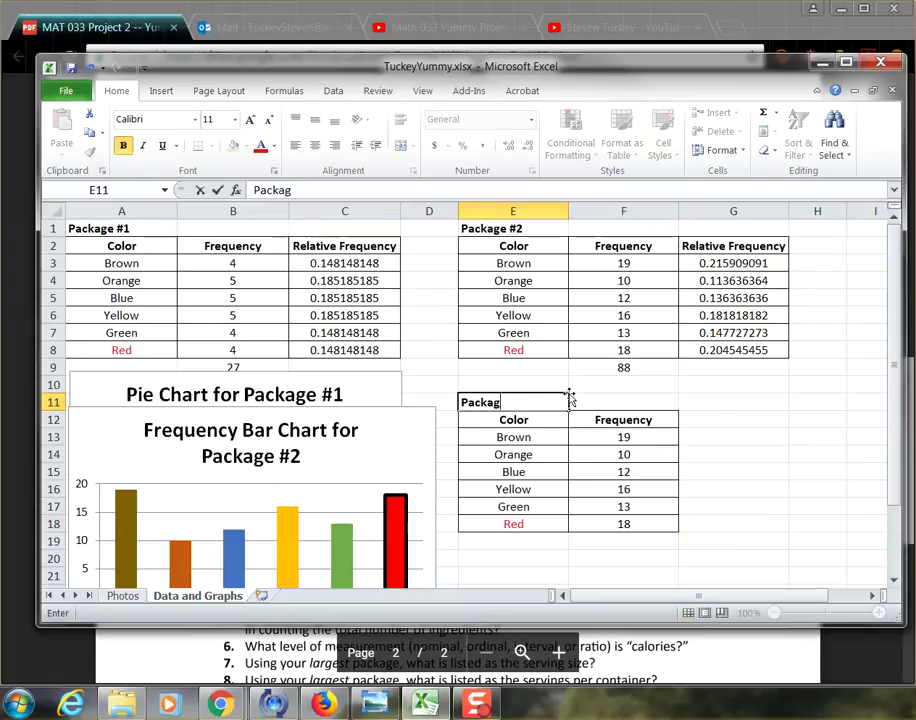
type("ge #2 Par")
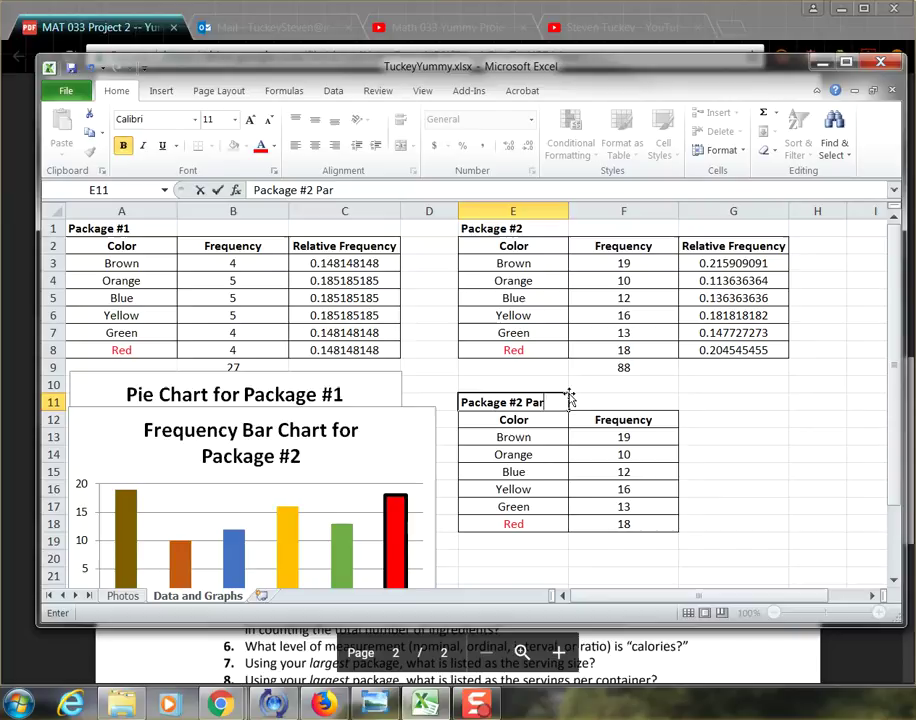
type("eto Data")
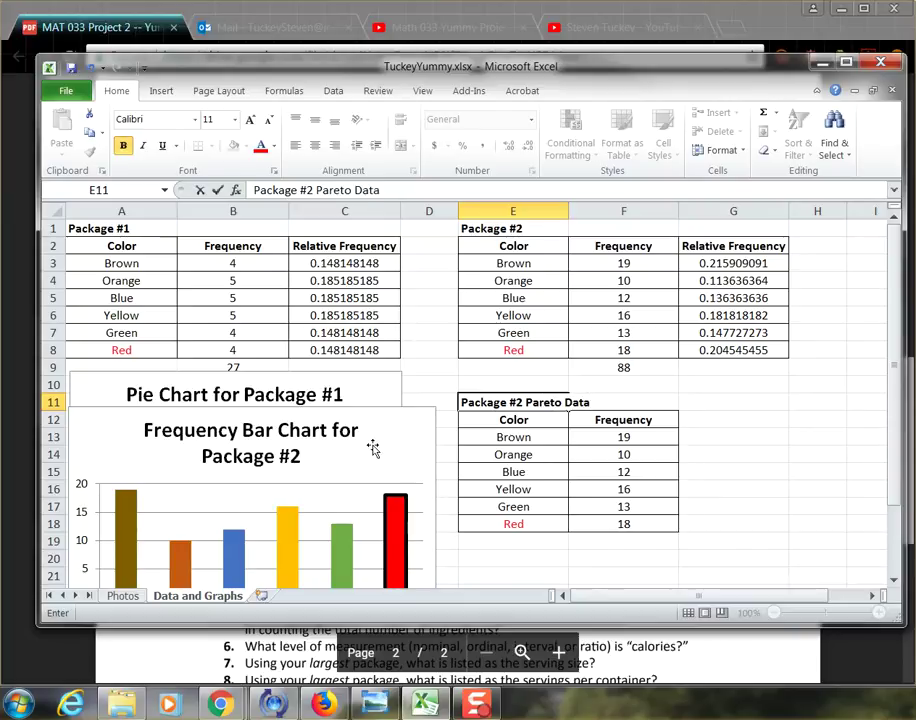
left_click(558, 437)
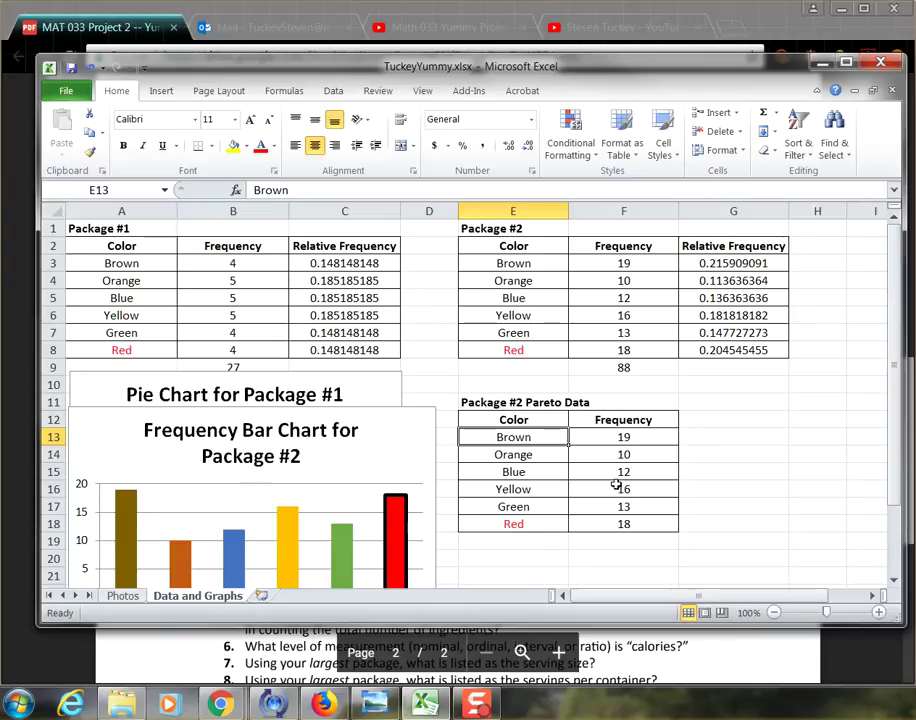
Sort F13:F18 largest to smallest, expanding the selection so colors stay with their counts
left_click_drag(624, 437, 620, 524)
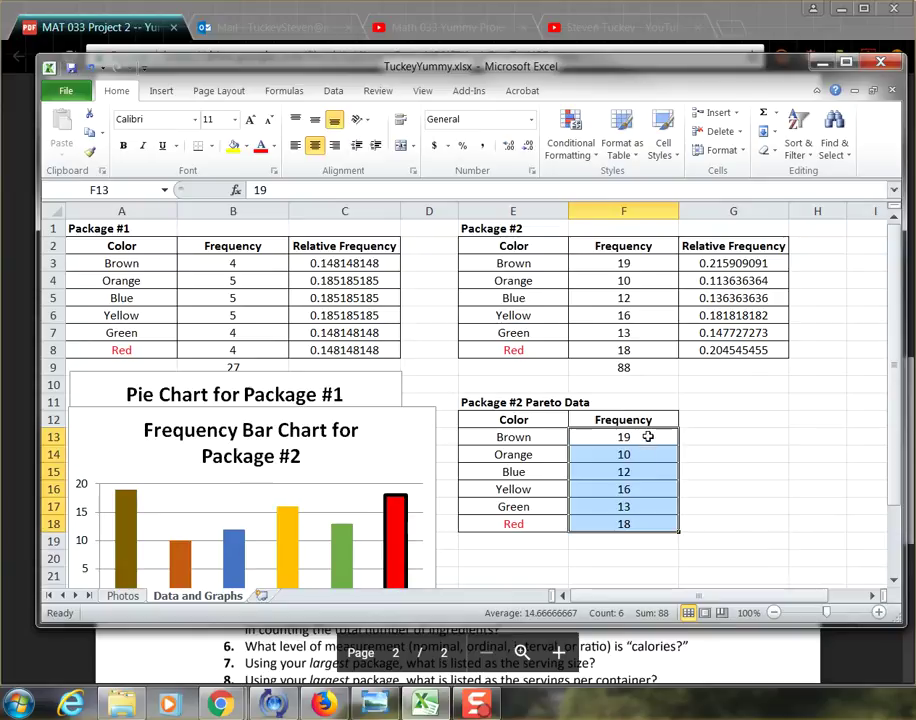
left_click_drag(648, 437, 641, 524)
right_click(652, 438)
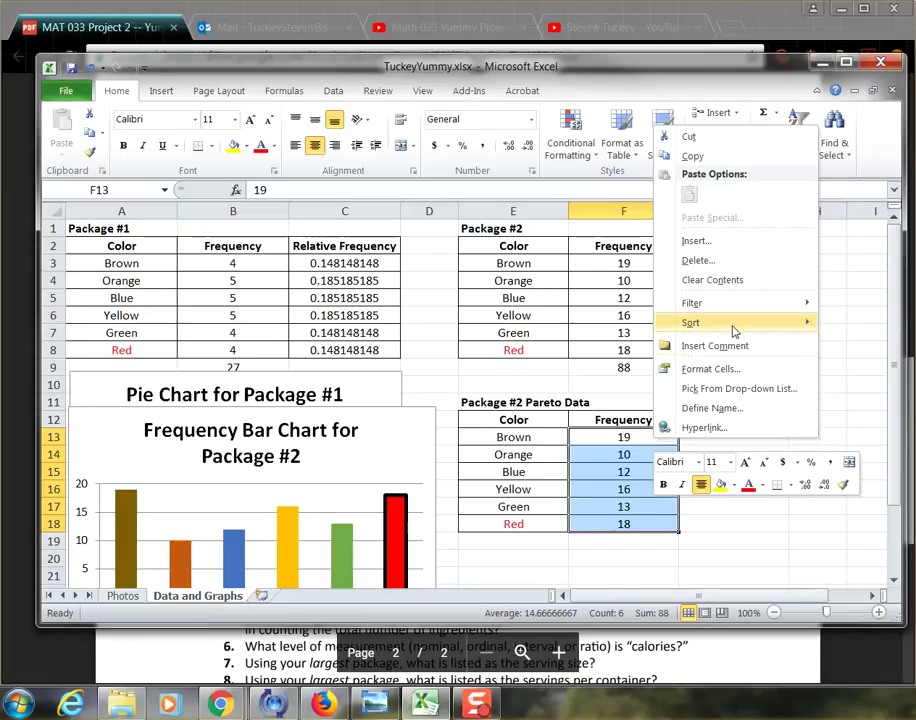
mouse_move(735, 328)
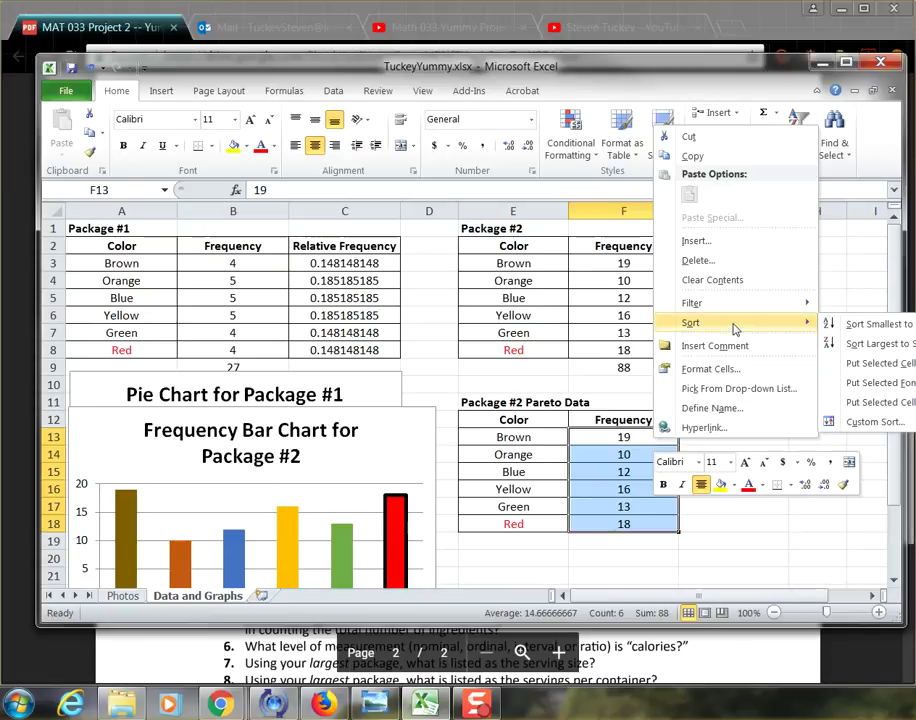
left_click(871, 344)
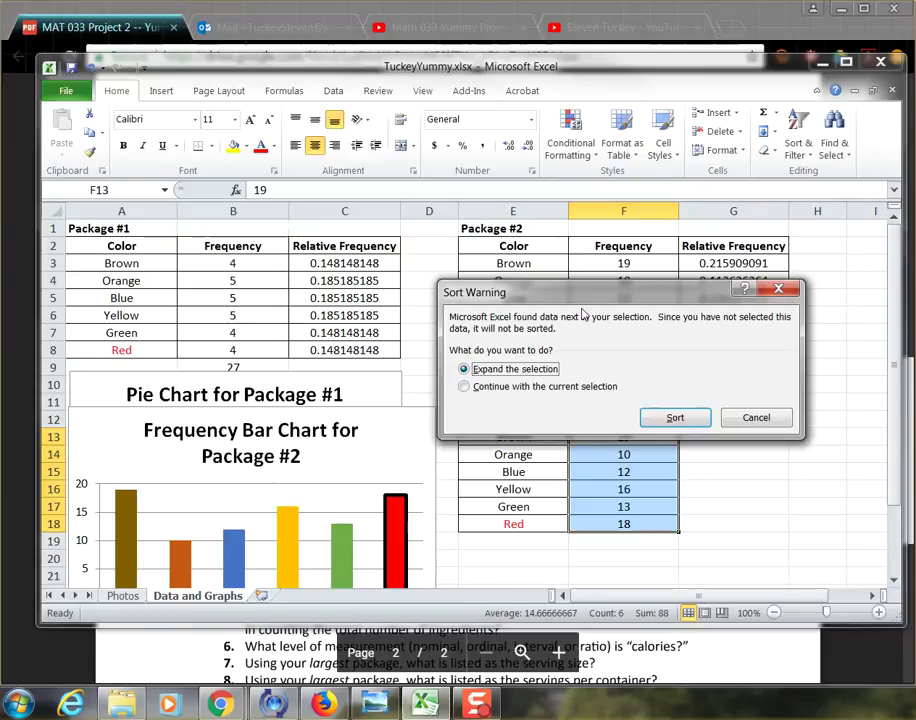
left_click_drag(592, 294, 564, 227)
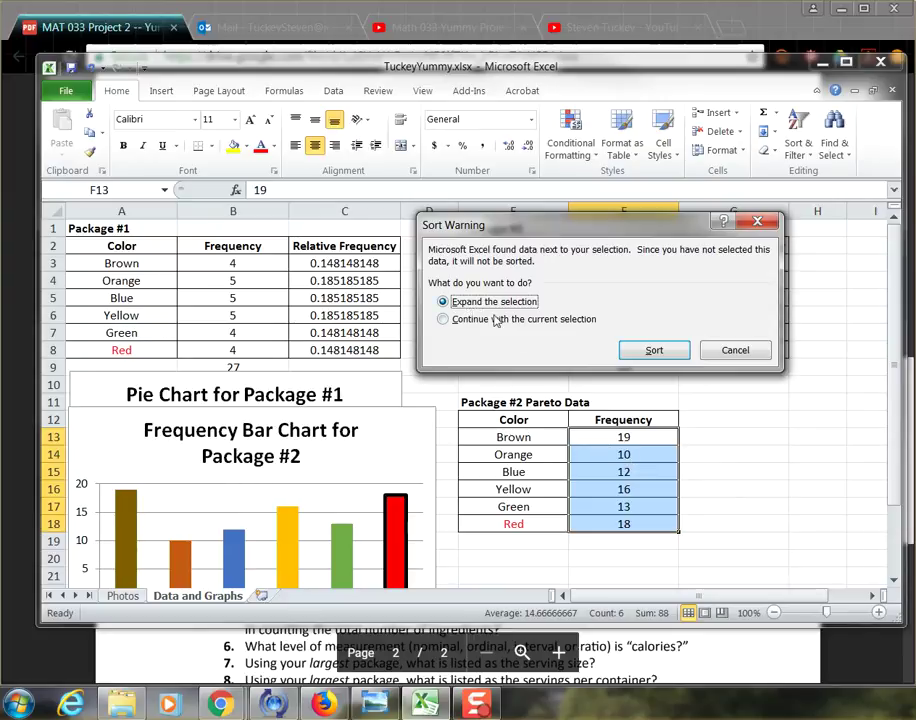
left_click(653, 351)
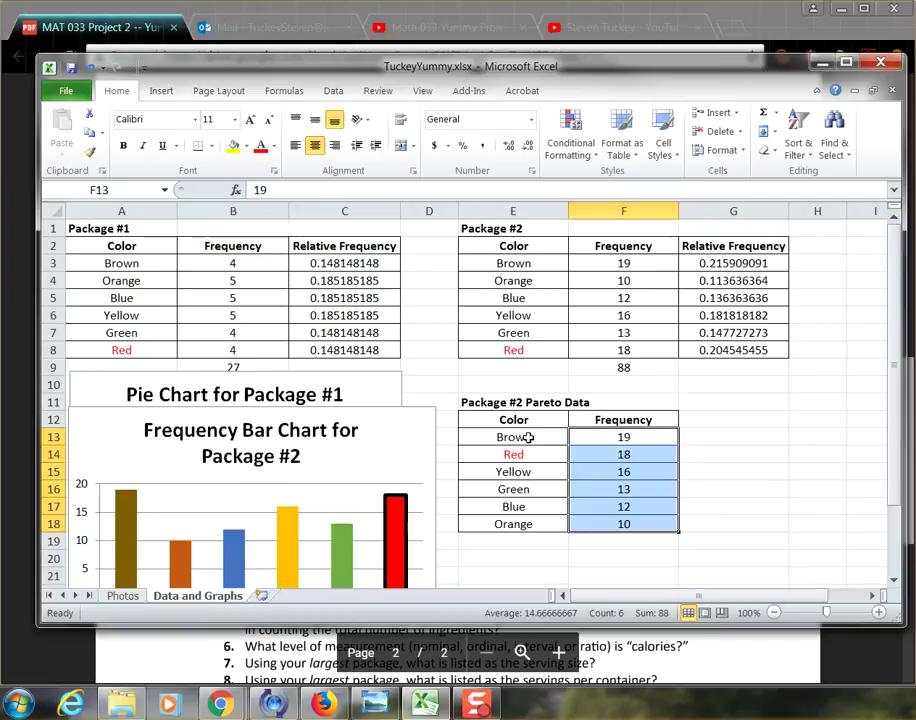
Verify the sorted pairs: Brown 19, Red 18, Yellow 16, Green 13, down to Orange 10
left_click(614, 440)
left_click(532, 432)
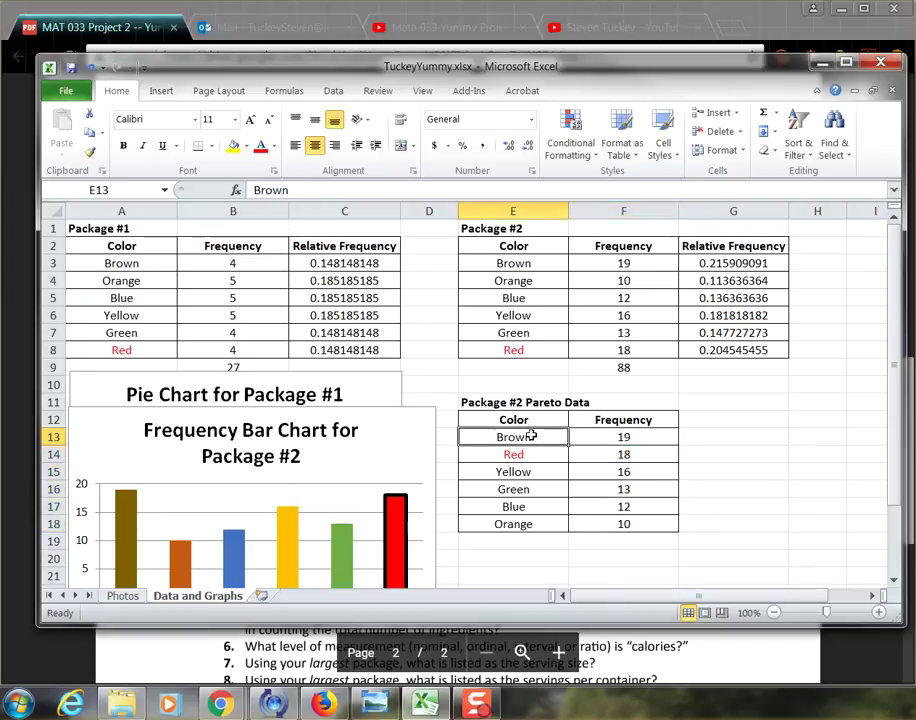
left_click(597, 440)
left_click(560, 456)
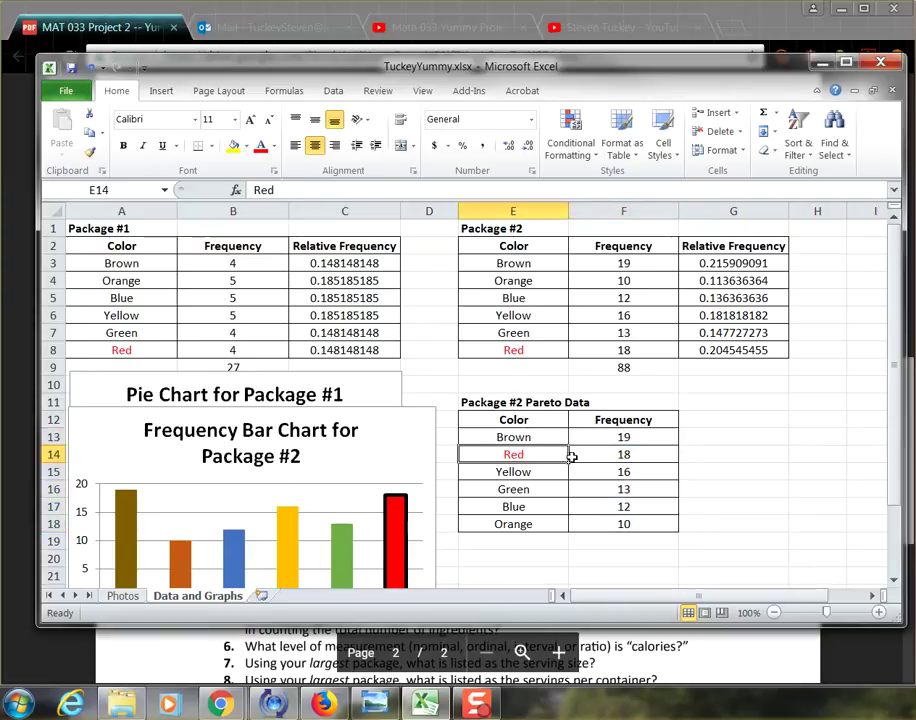
left_click(599, 459)
left_click(528, 470)
left_click(599, 472)
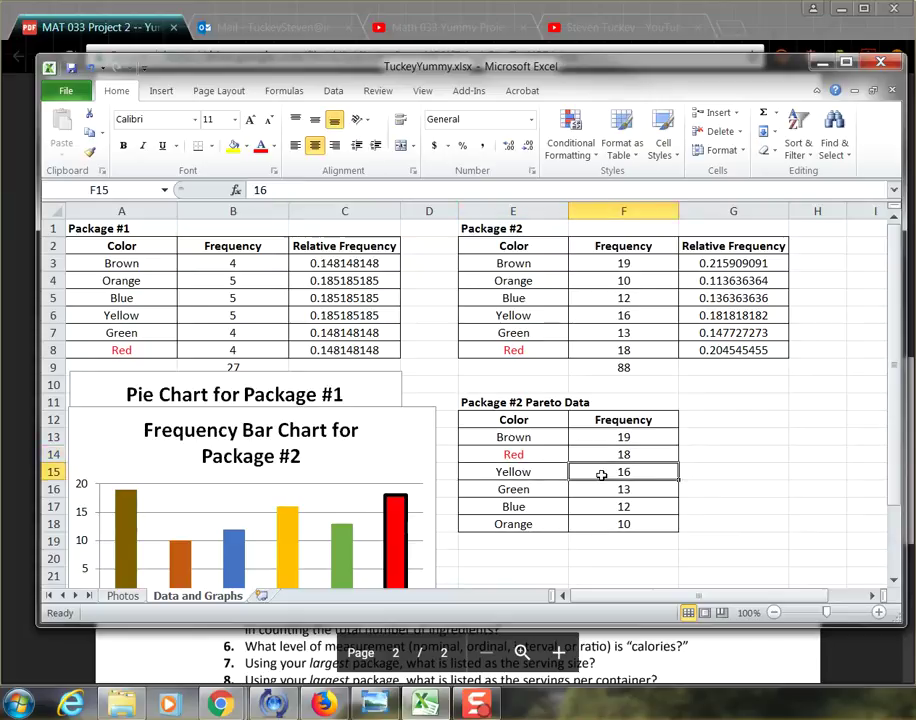
left_click(562, 493)
left_click(601, 493)
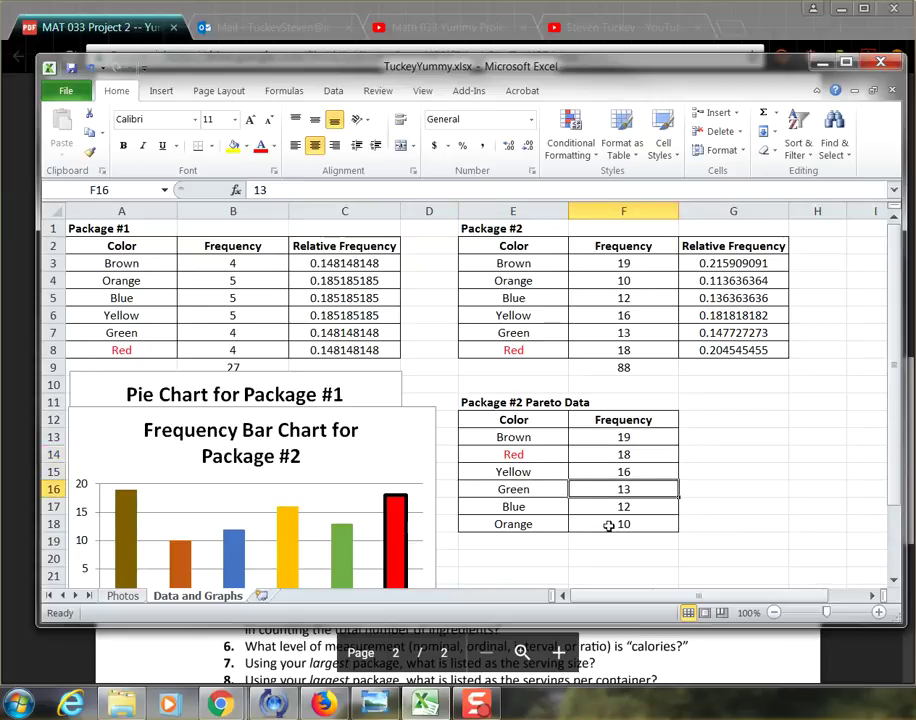
left_click_drag(544, 534, 603, 536)
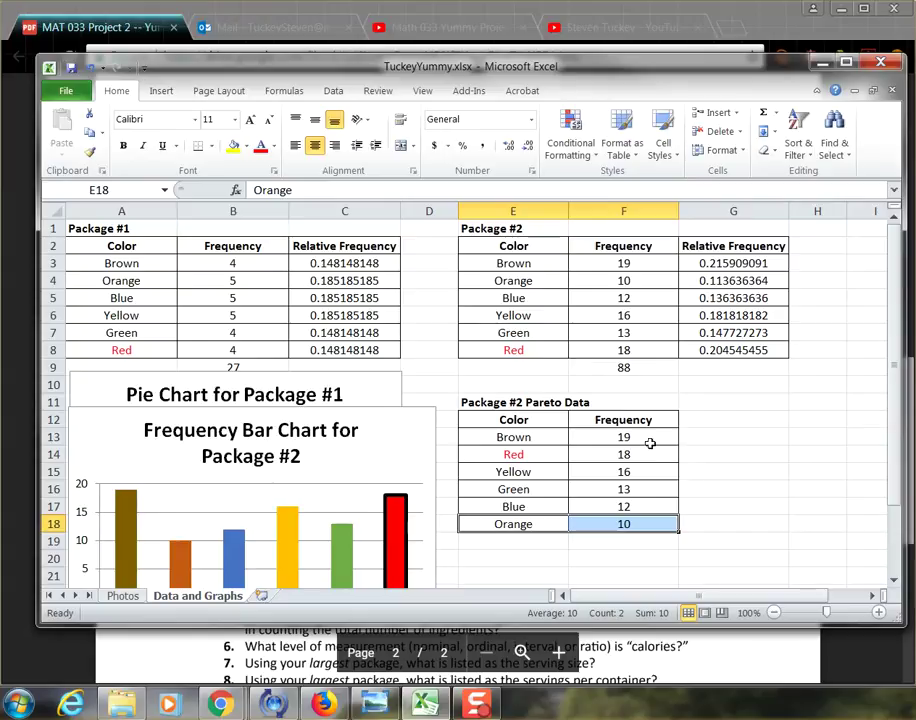
Insert a clustered column chart of the Pareto Data table and move it clear of the other charts
scroll(722, 421, "down", 1)
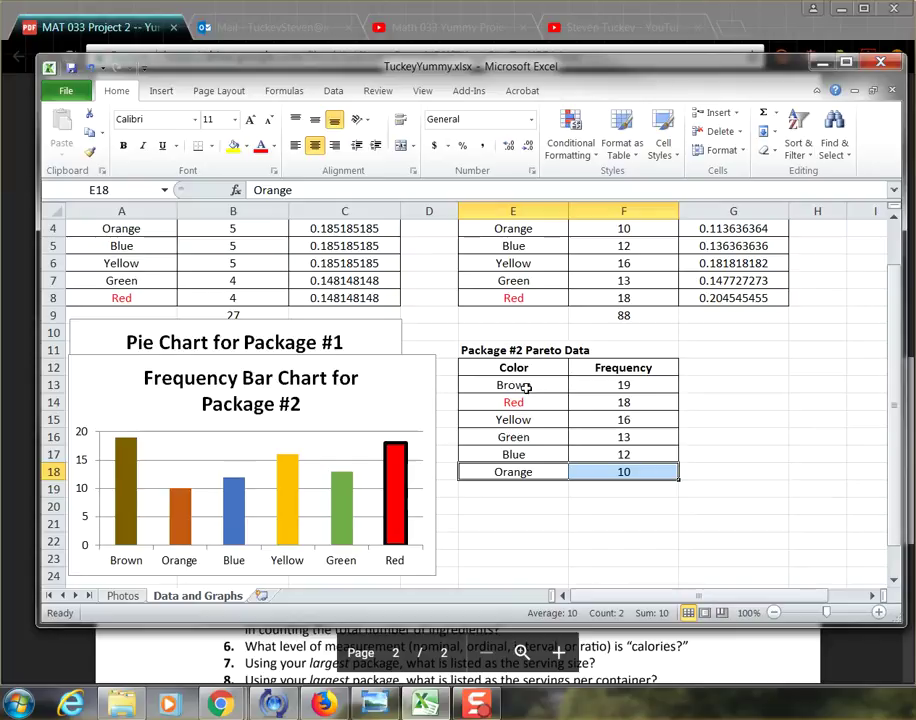
left_click_drag(530, 376, 630, 471)
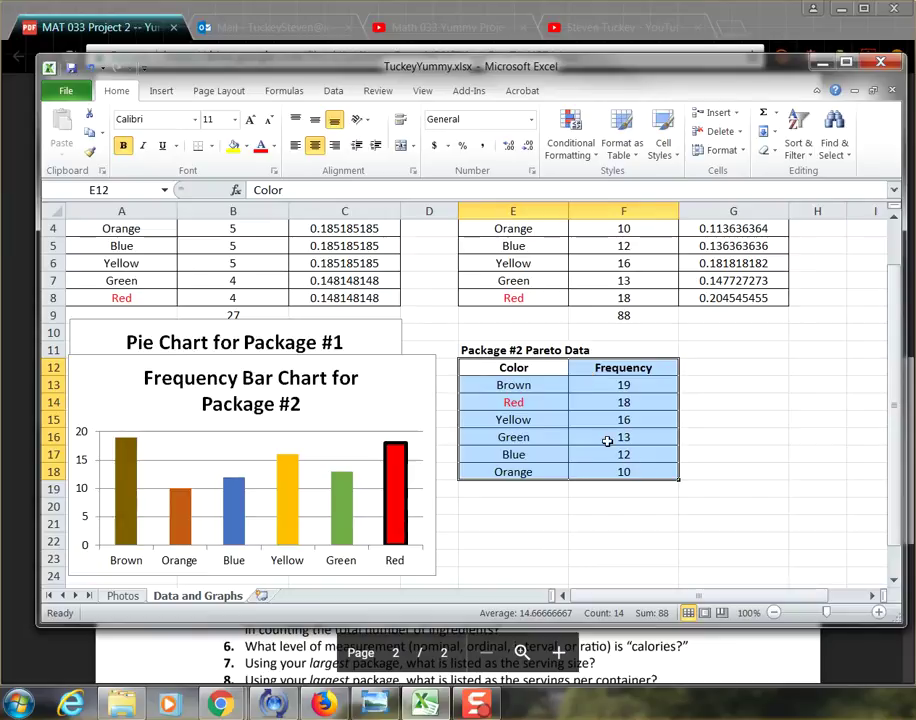
left_click(161, 91)
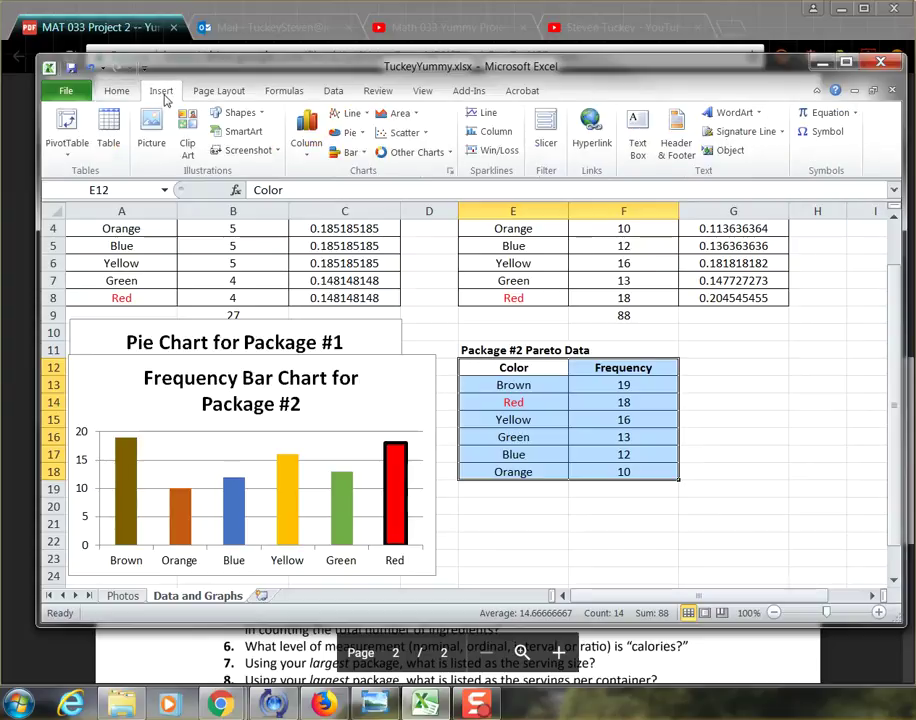
left_click(309, 143)
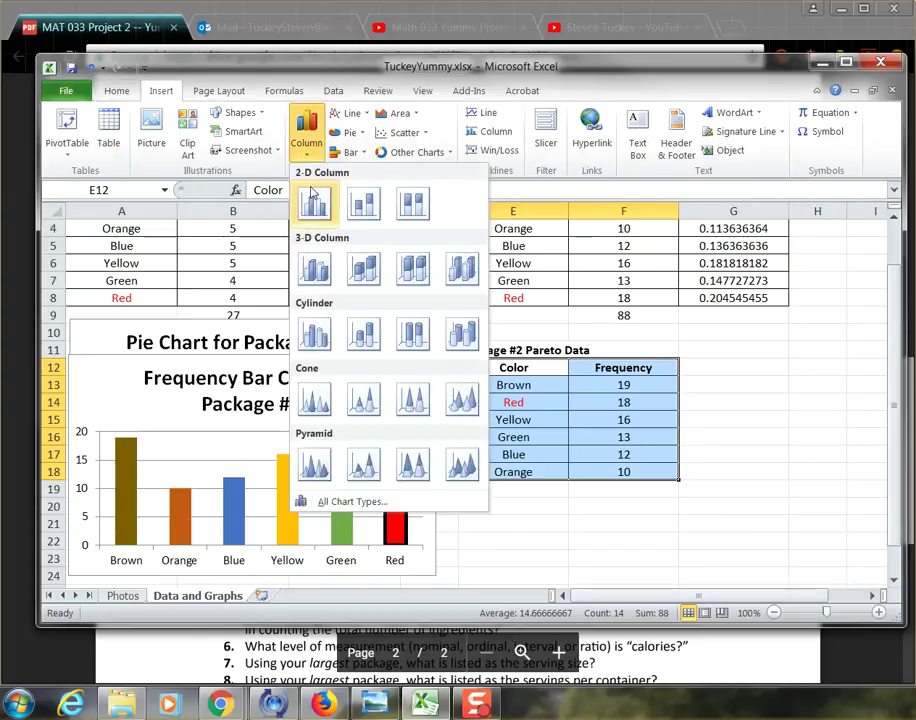
left_click(314, 205)
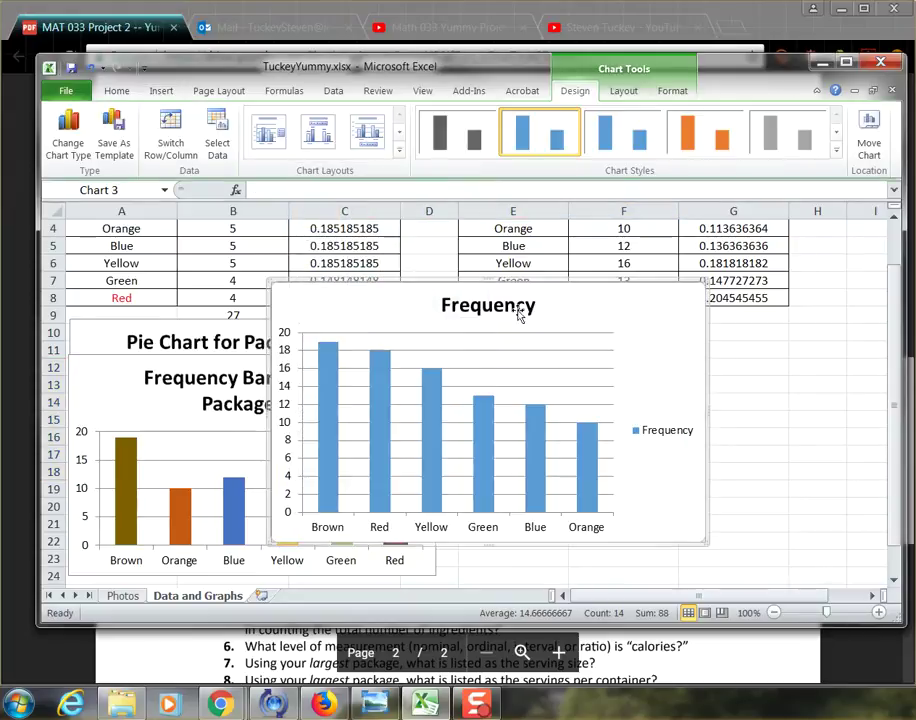
left_click_drag(572, 307, 728, 311)
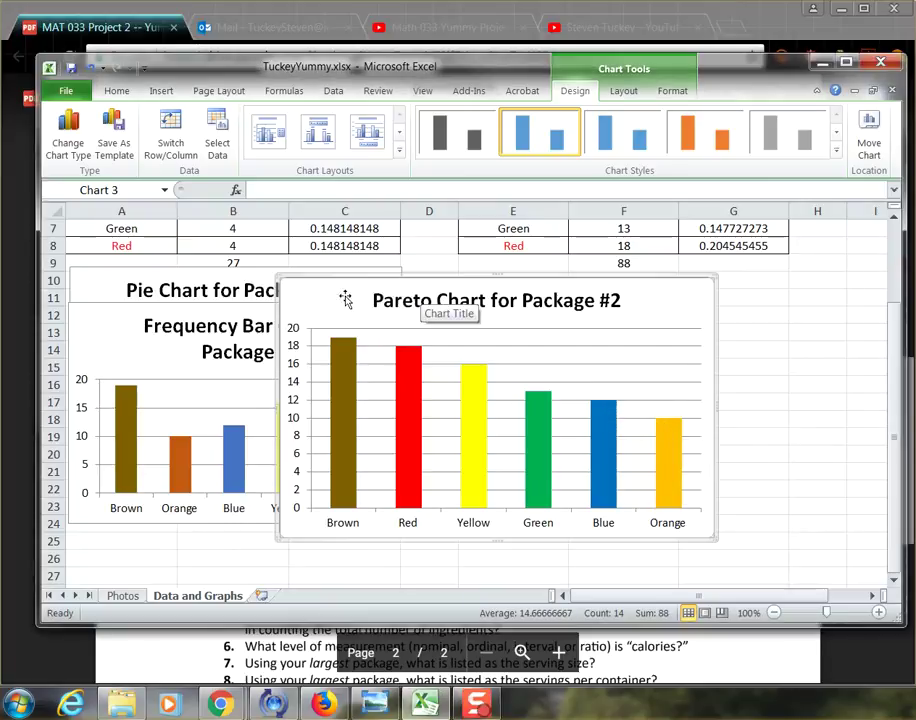
Move the Pareto chart aside, resize it to match the others, then place it over the frequency bar chart
left_click_drag(345, 298, 483, 299)
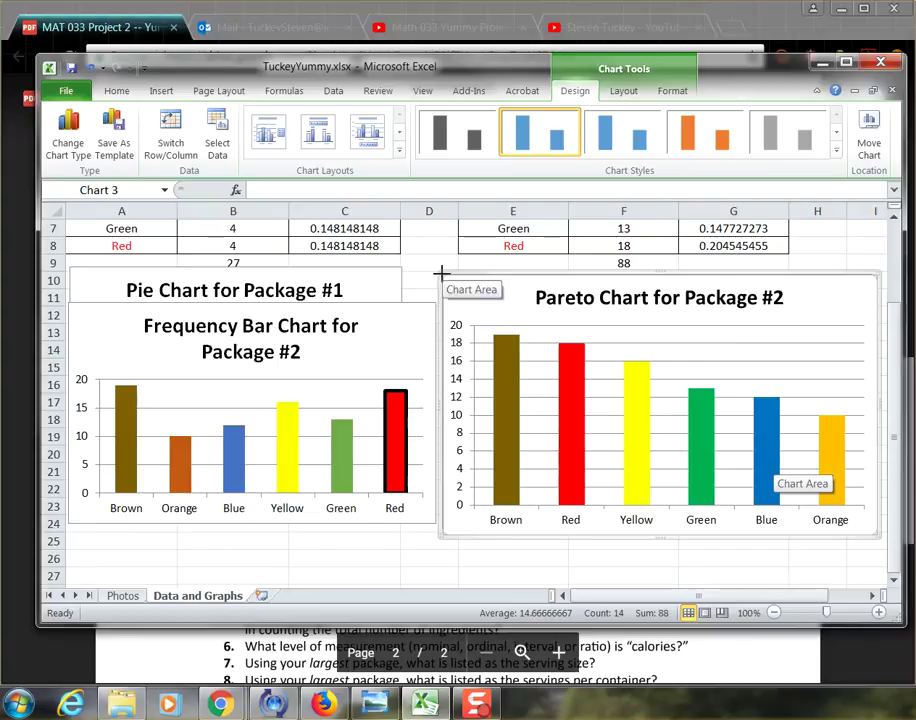
left_click_drag(441, 272, 476, 326)
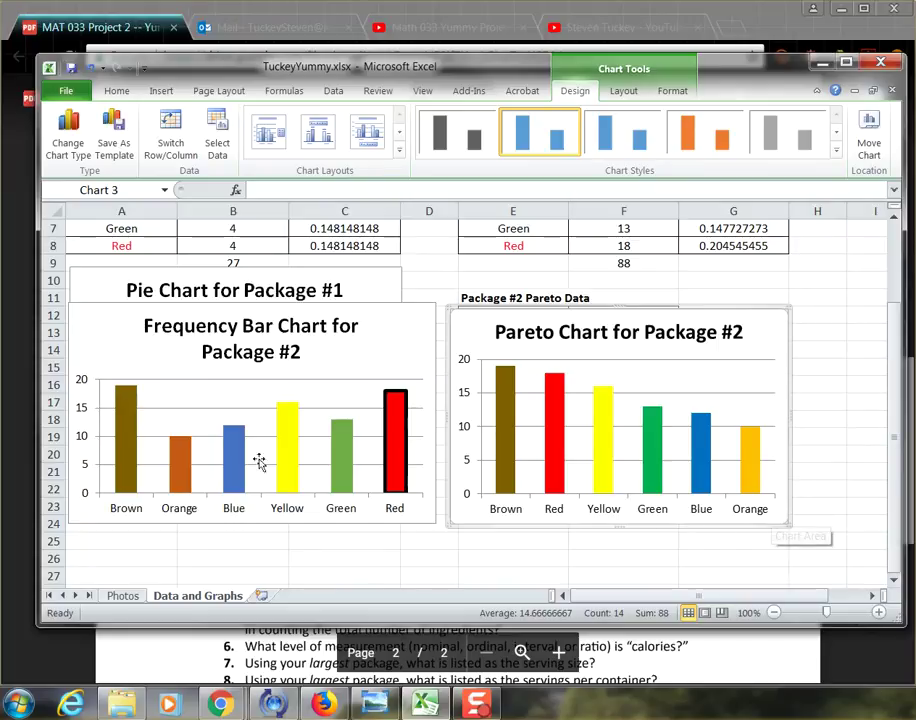
mouse_move(236, 431)
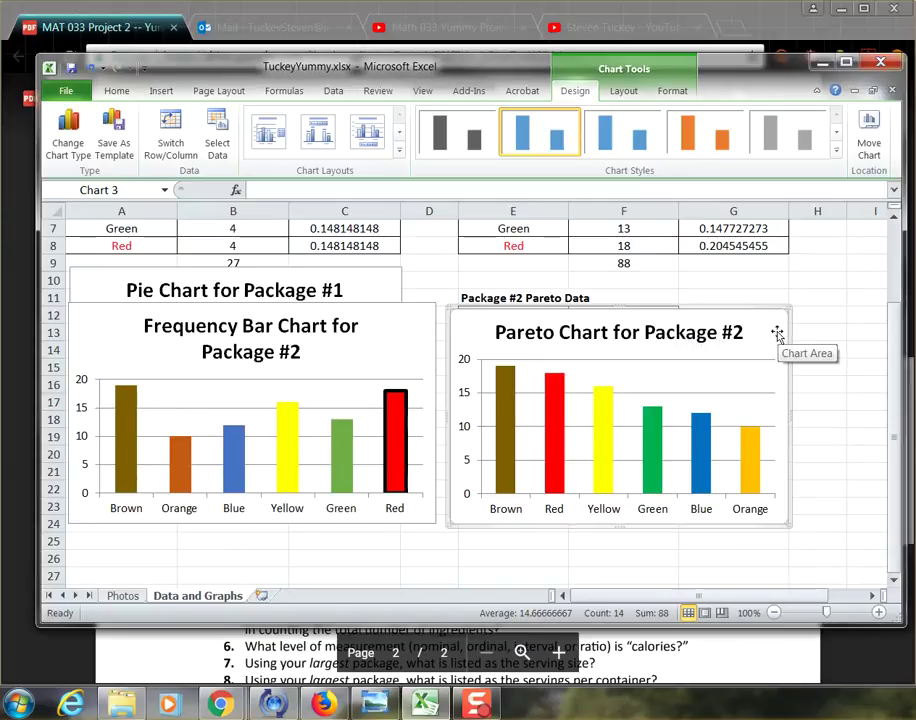
left_click_drag(783, 322, 419, 363)
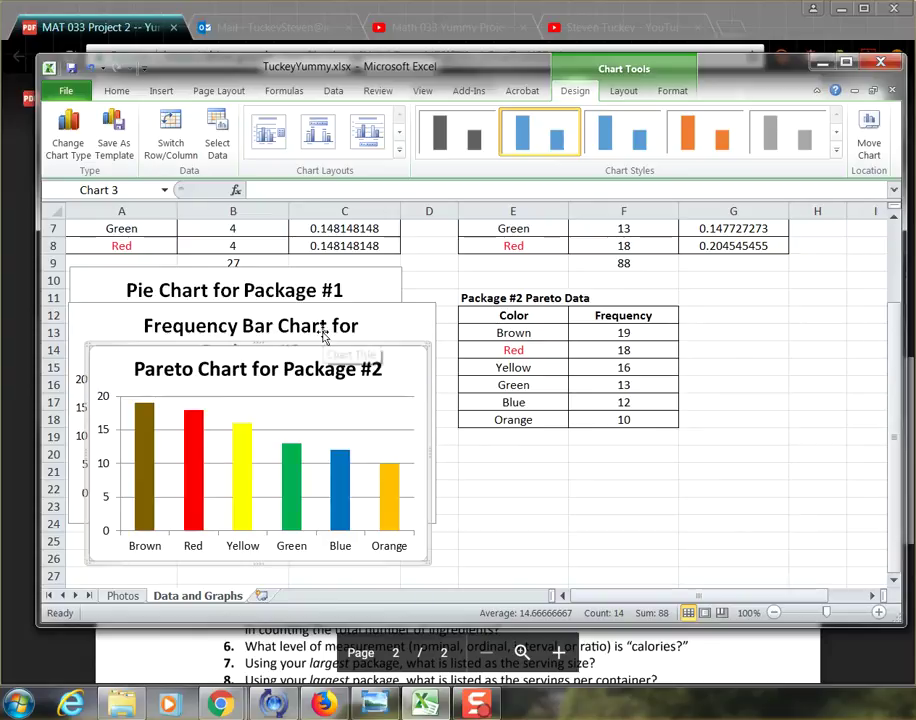
scroll(618, 370, "up", 2)
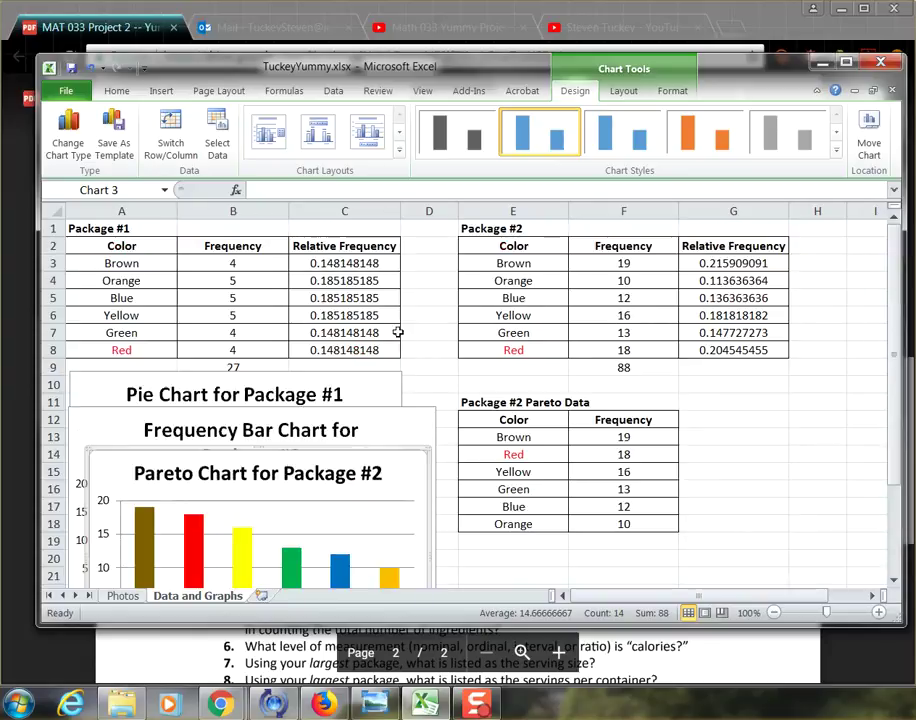
Save the workbook
left_click(72, 68)
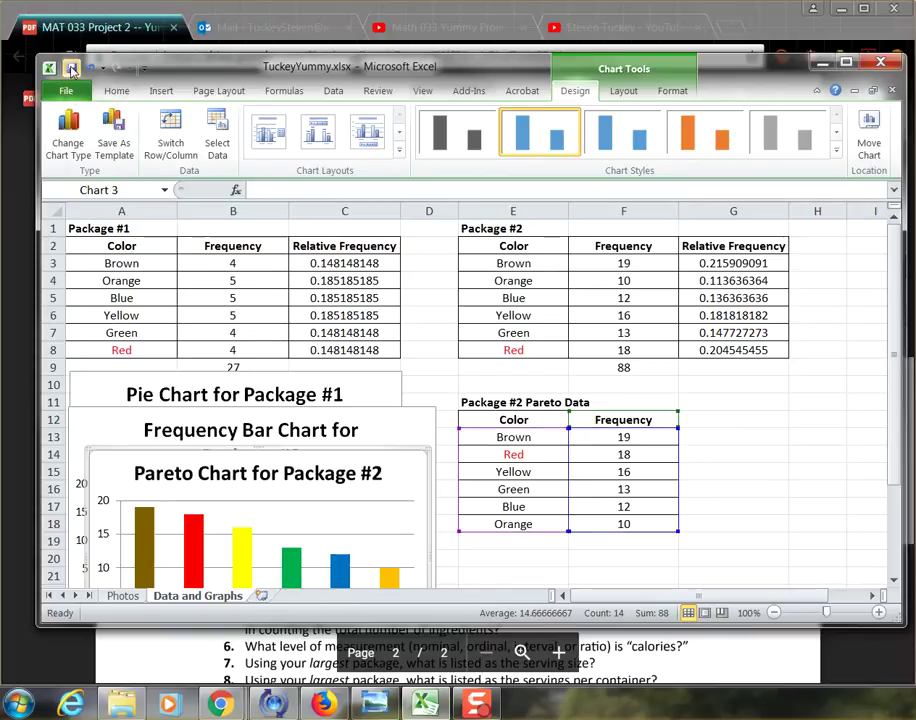